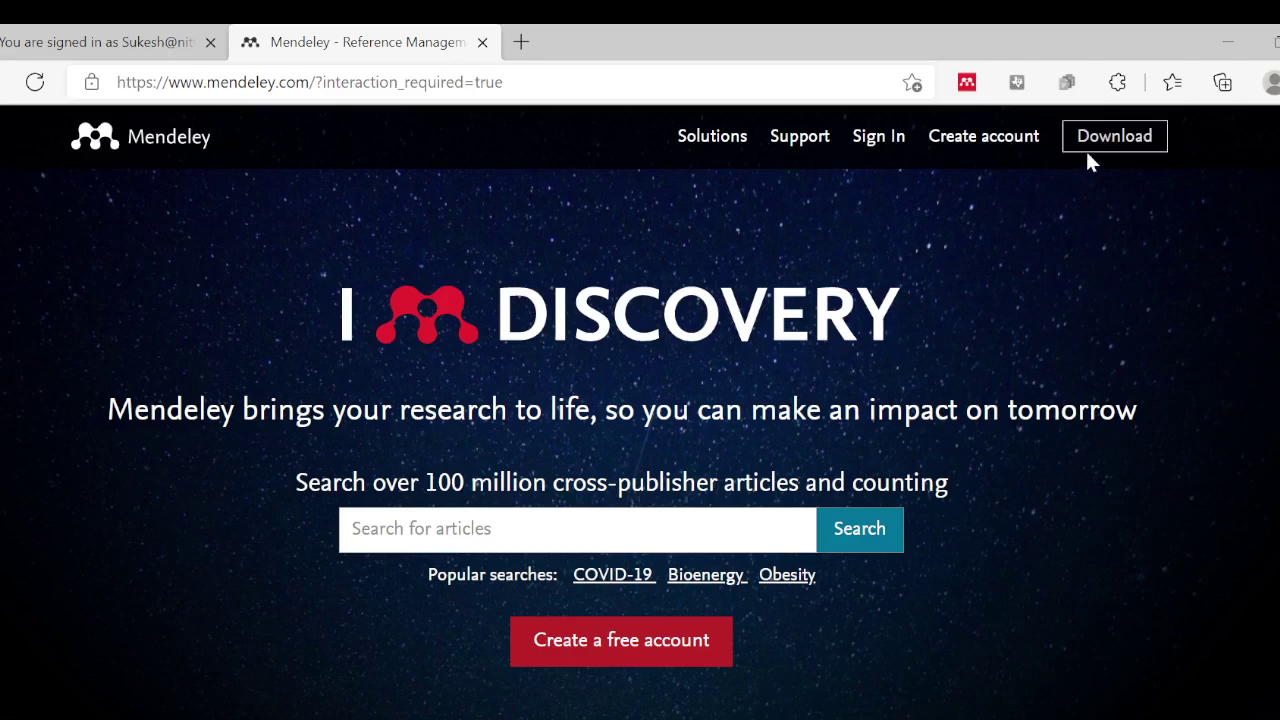
# - Switch to the Basics_docs document in Word and open the Mendeley Cite add-in beside the text
pyautogui.click(1243, 47)
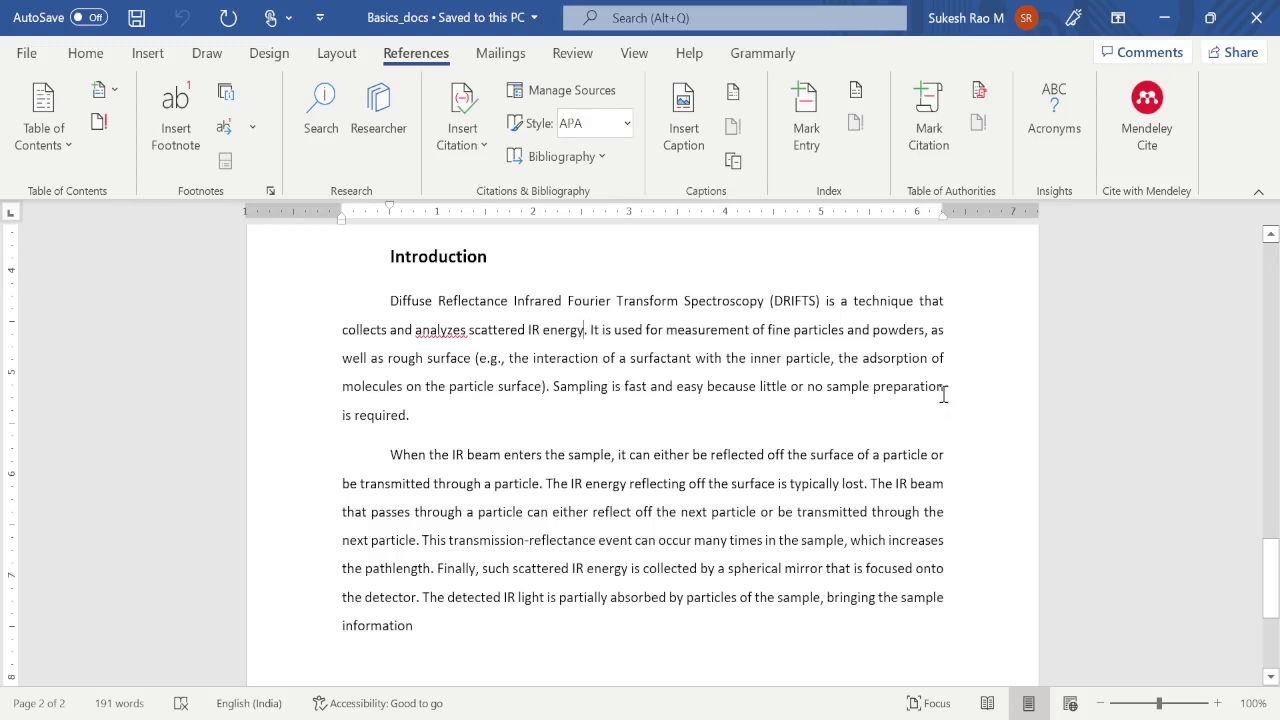
pyautogui.click(1145, 110)
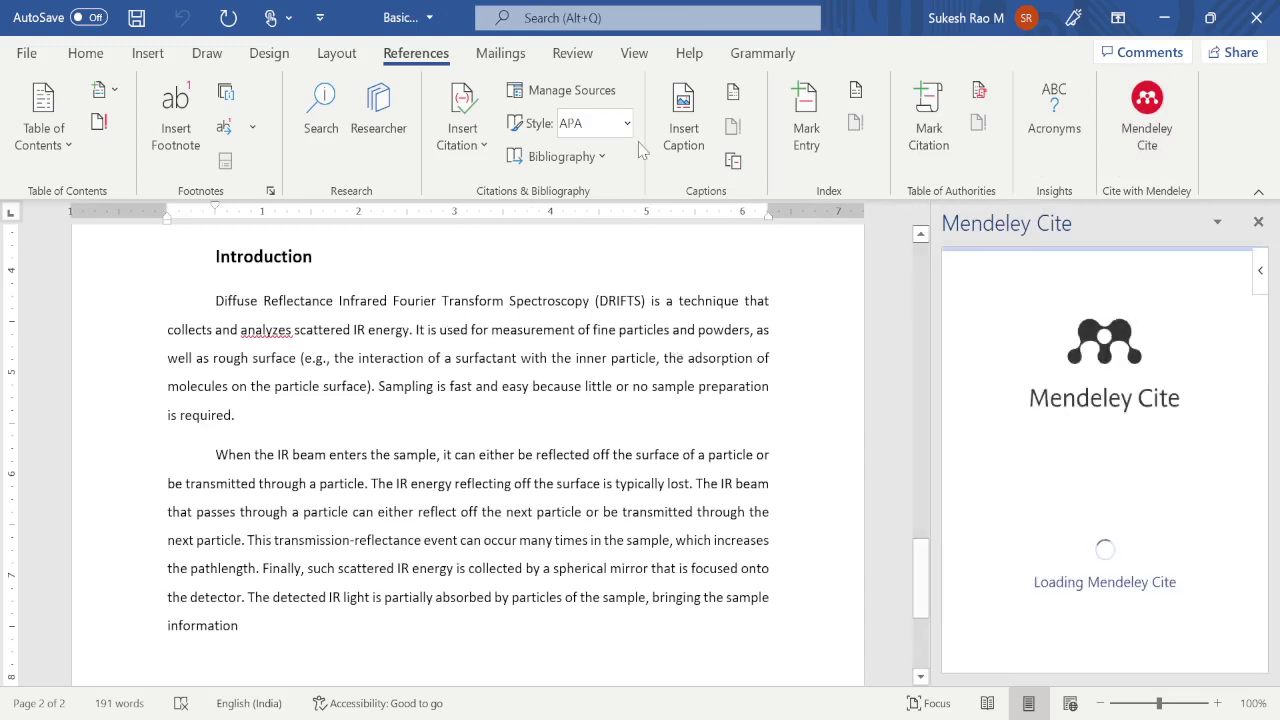
pyautogui.click(336, 53)
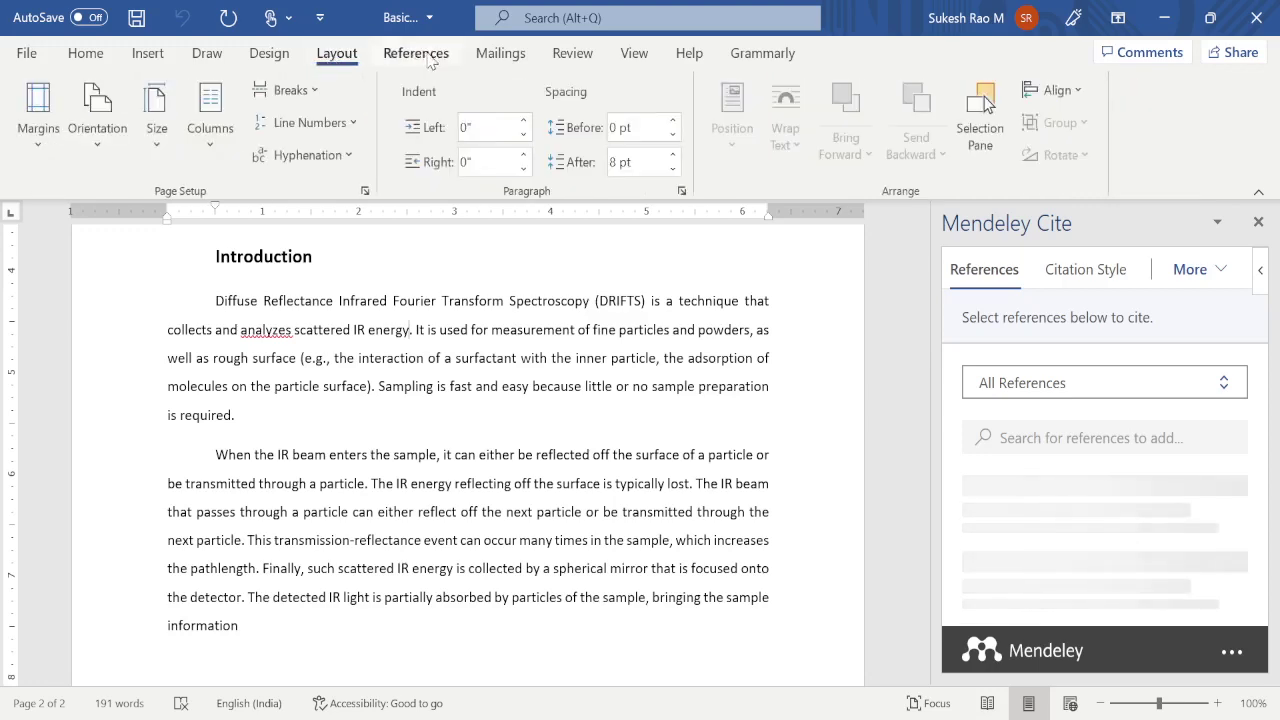
pyautogui.click(428, 57)
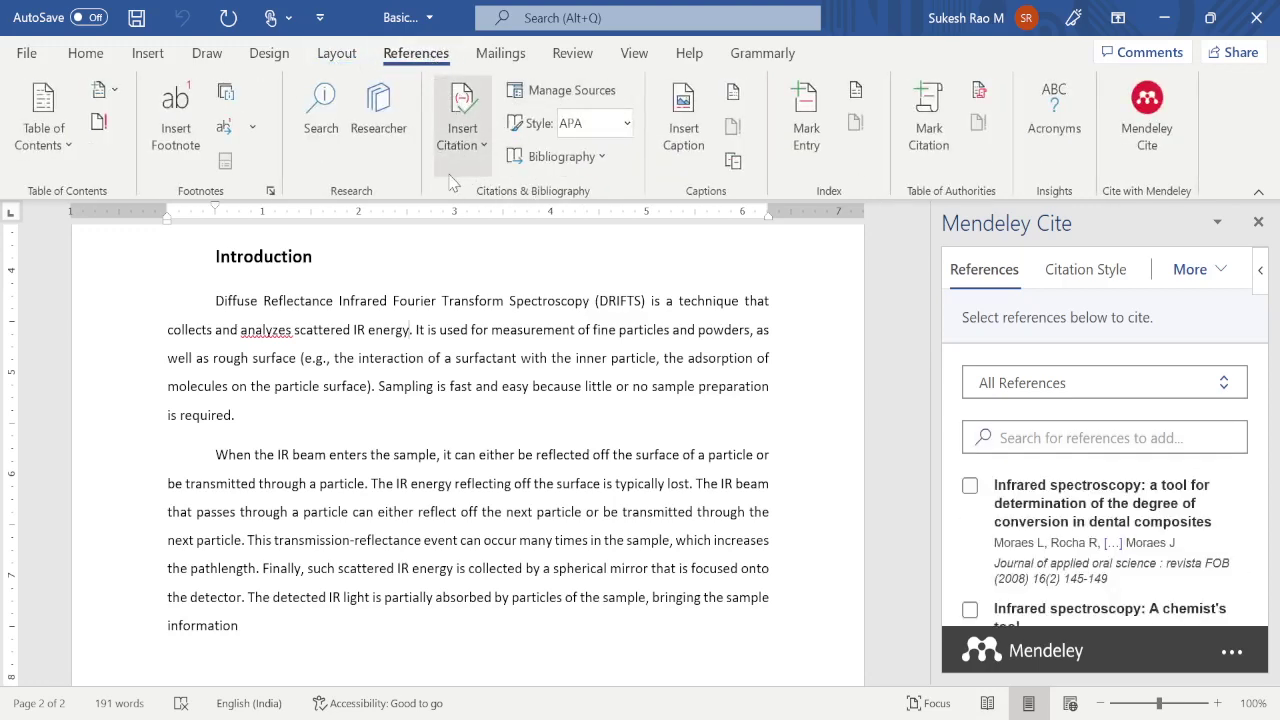
pyautogui.click(478, 137)
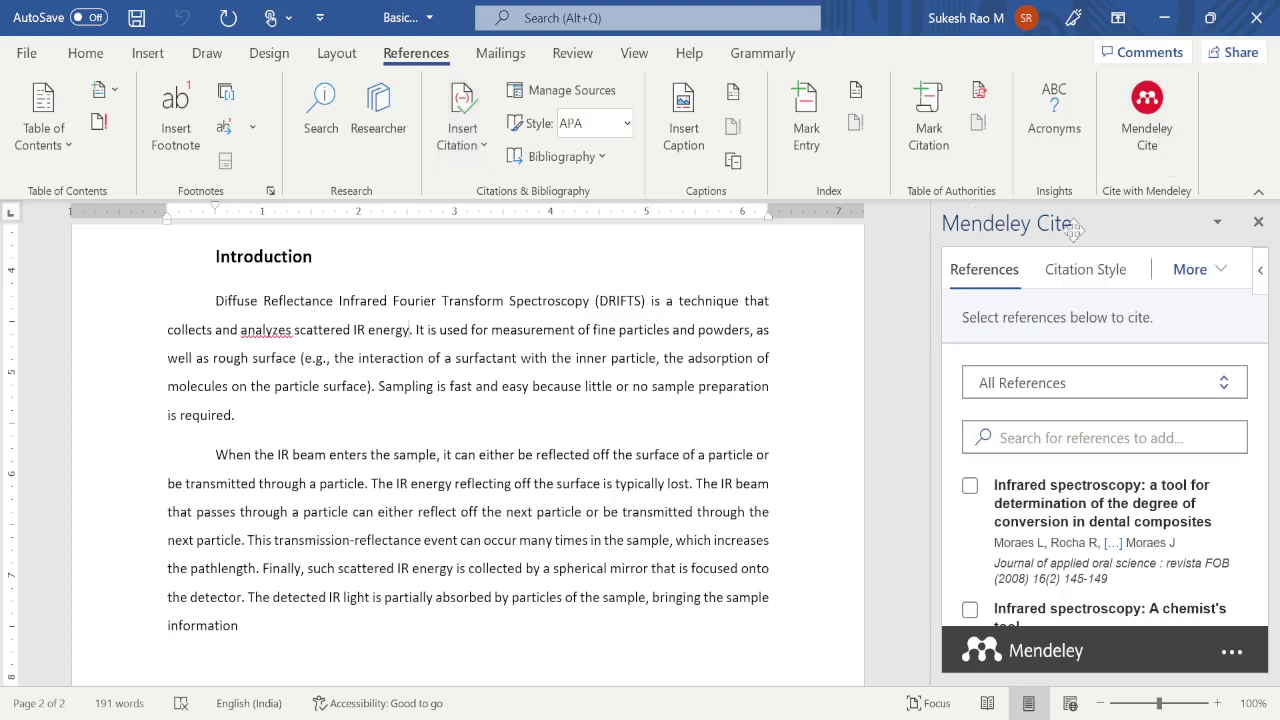
# - Search the reference library for "Spectr" and cite both "Infrared Spectroscopy: Applications" entries after "scattered IR energy"
pyautogui.click(1007, 438)
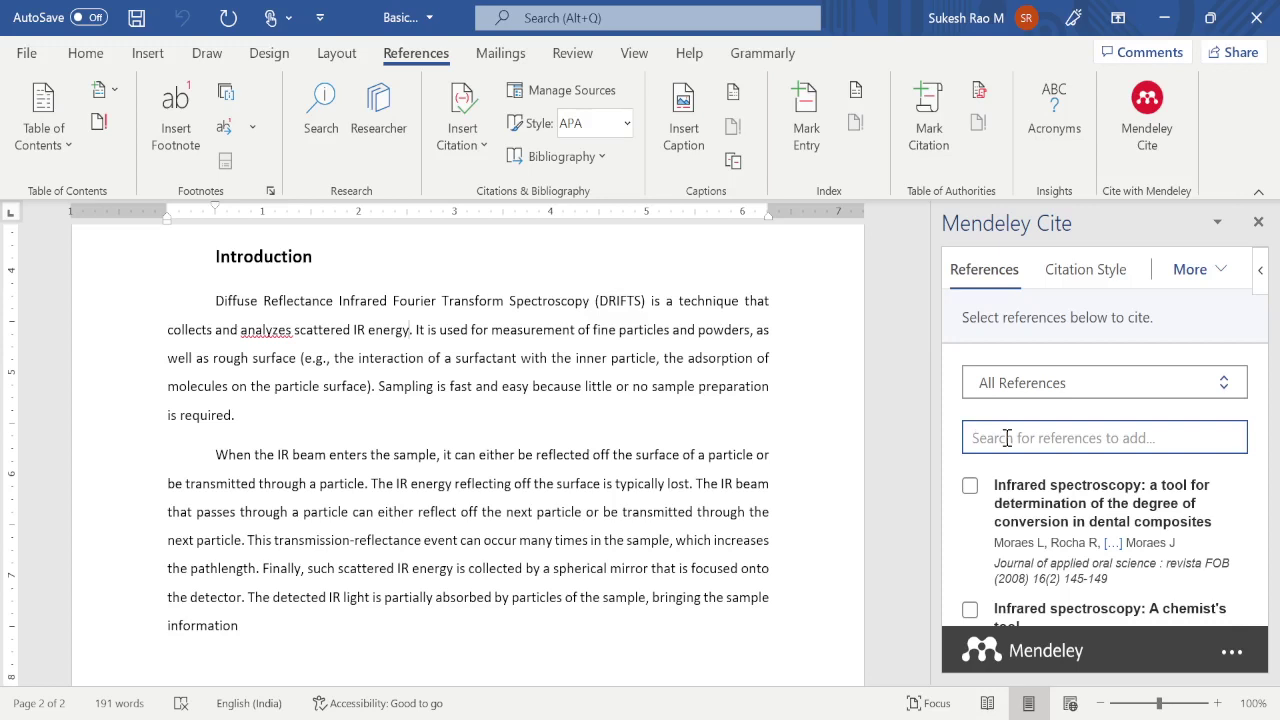
pyautogui.write('Spex')
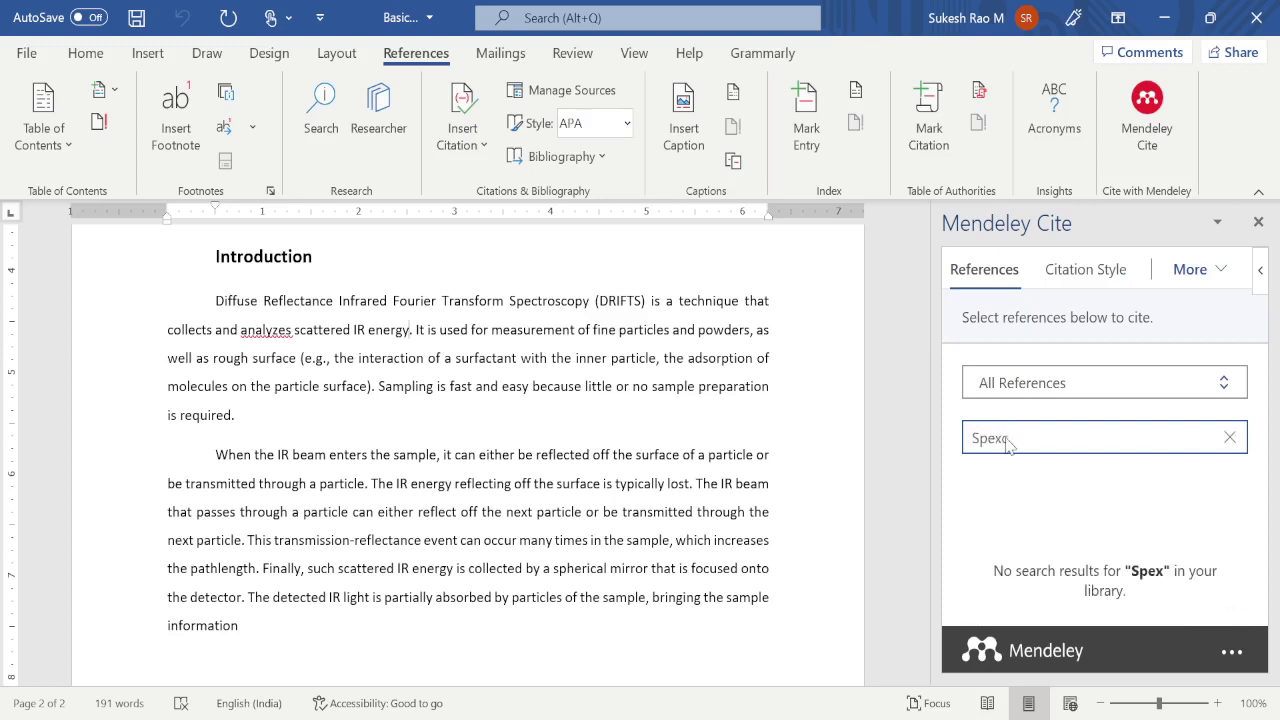
pyautogui.press('BackSpace')
pyautogui.press('BackSpace')
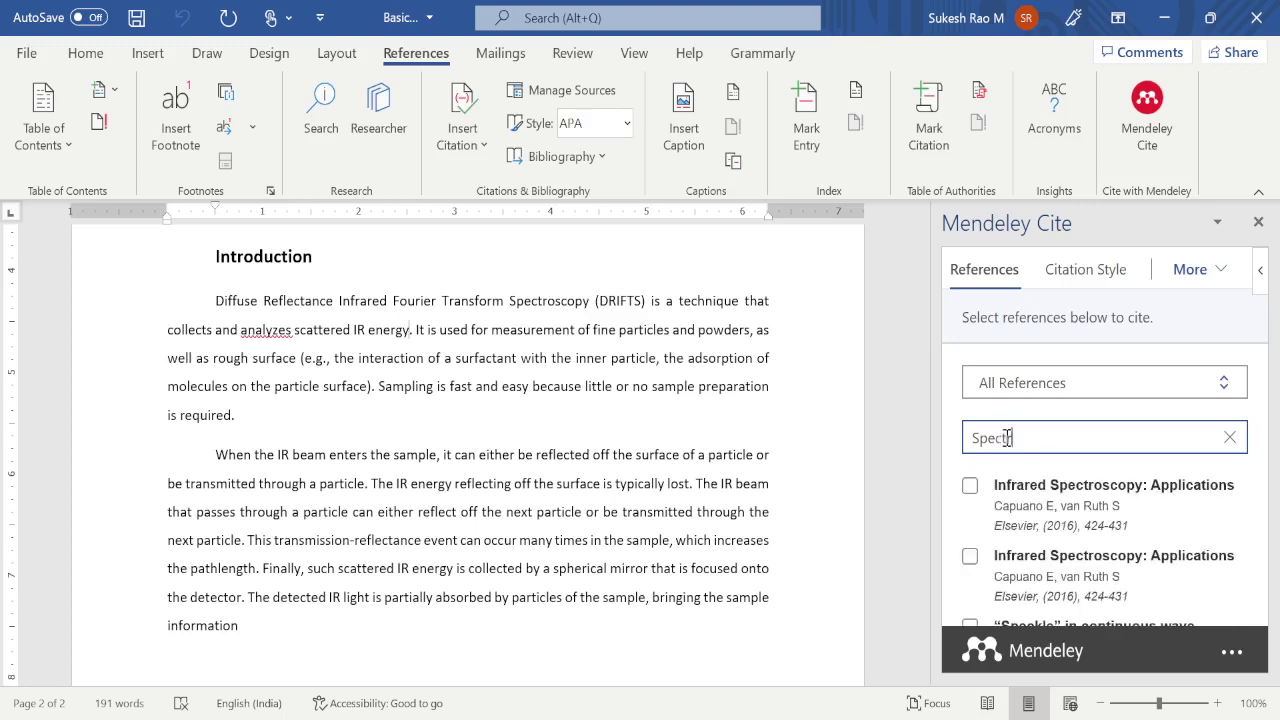
pyautogui.click(971, 487)
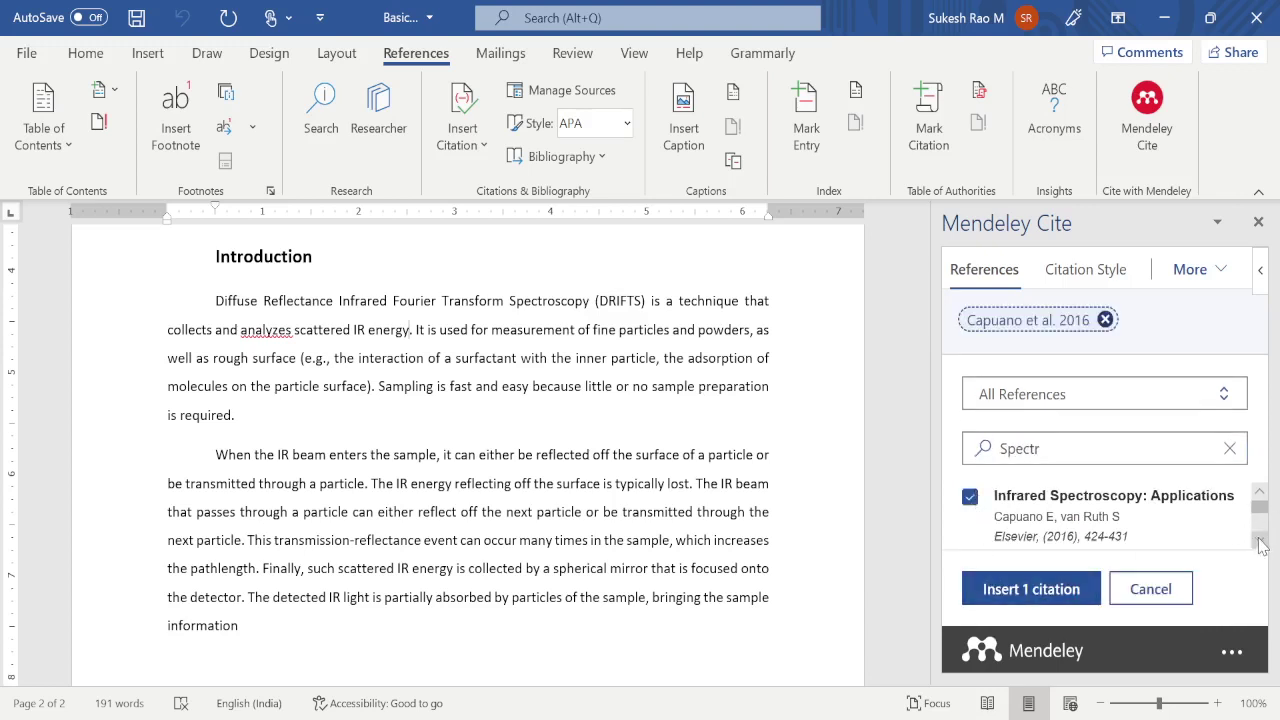
pyautogui.click(1260, 541)
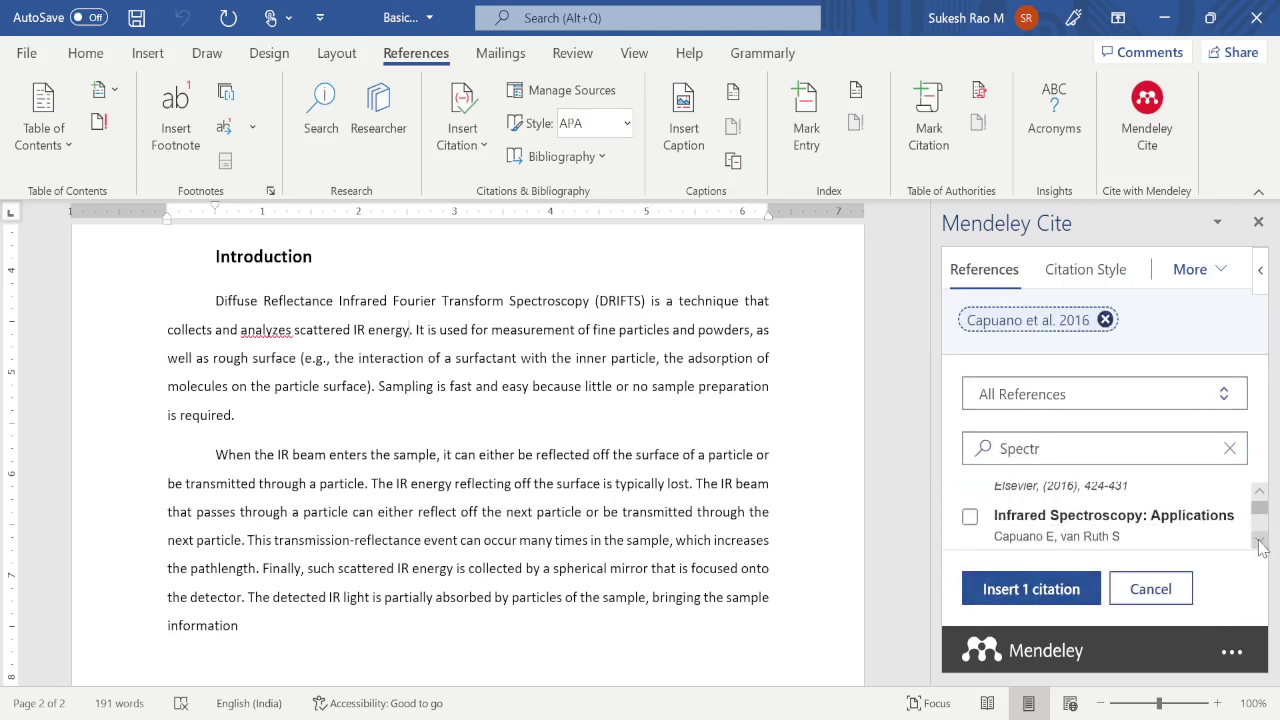
pyautogui.click(970, 516)
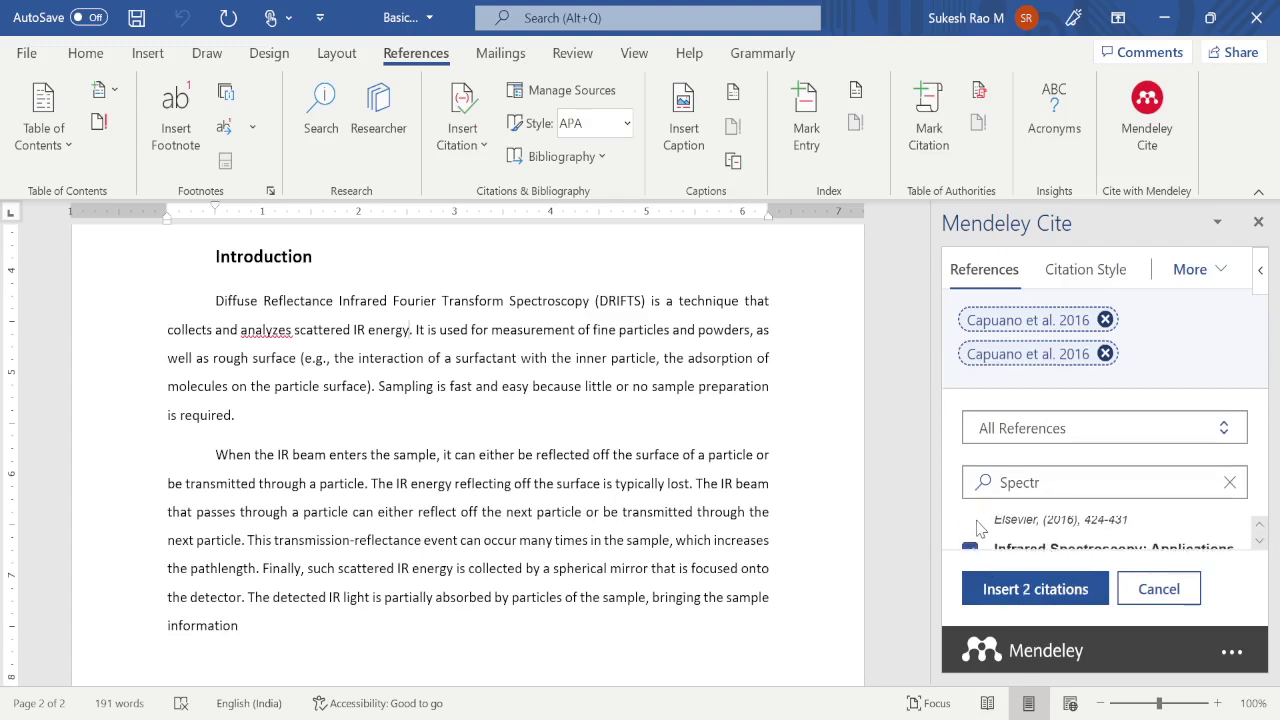
pyautogui.click(1040, 590)
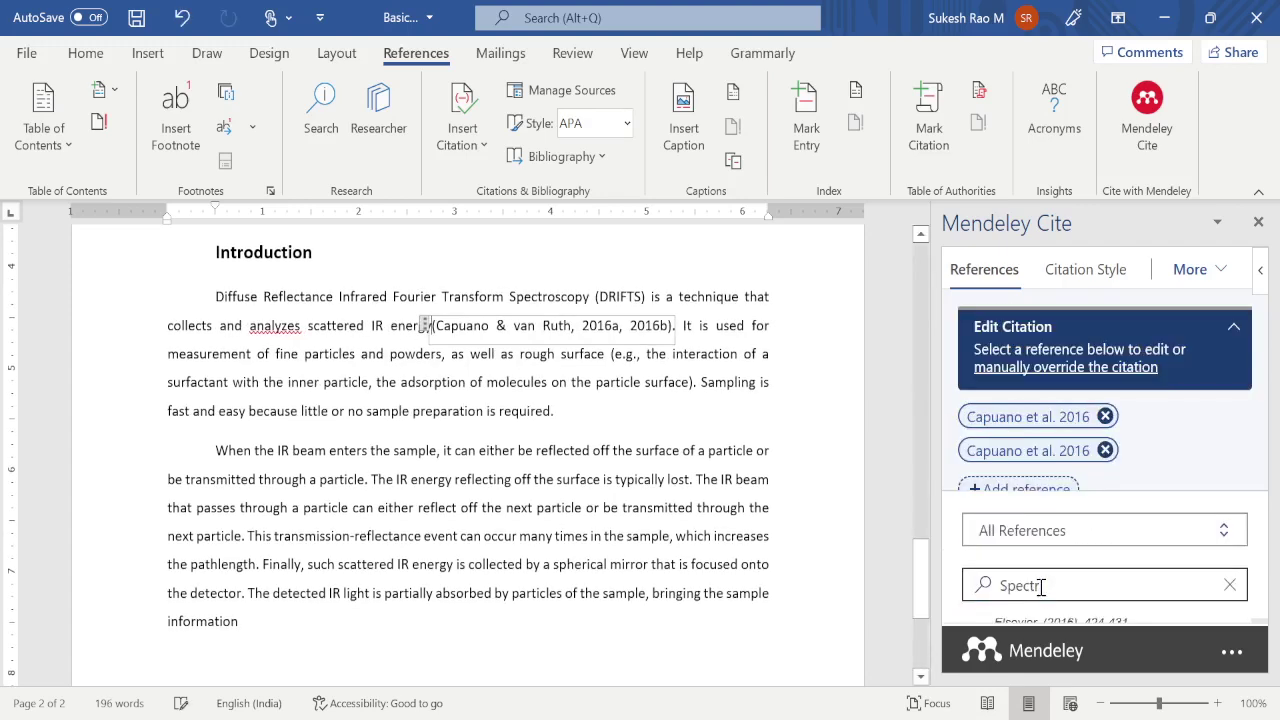
# - Search the library by author and cite the first "A new blood pressure prediction method using wrist pulse examination" entry after "preparation is required"
pyautogui.click(640, 375)
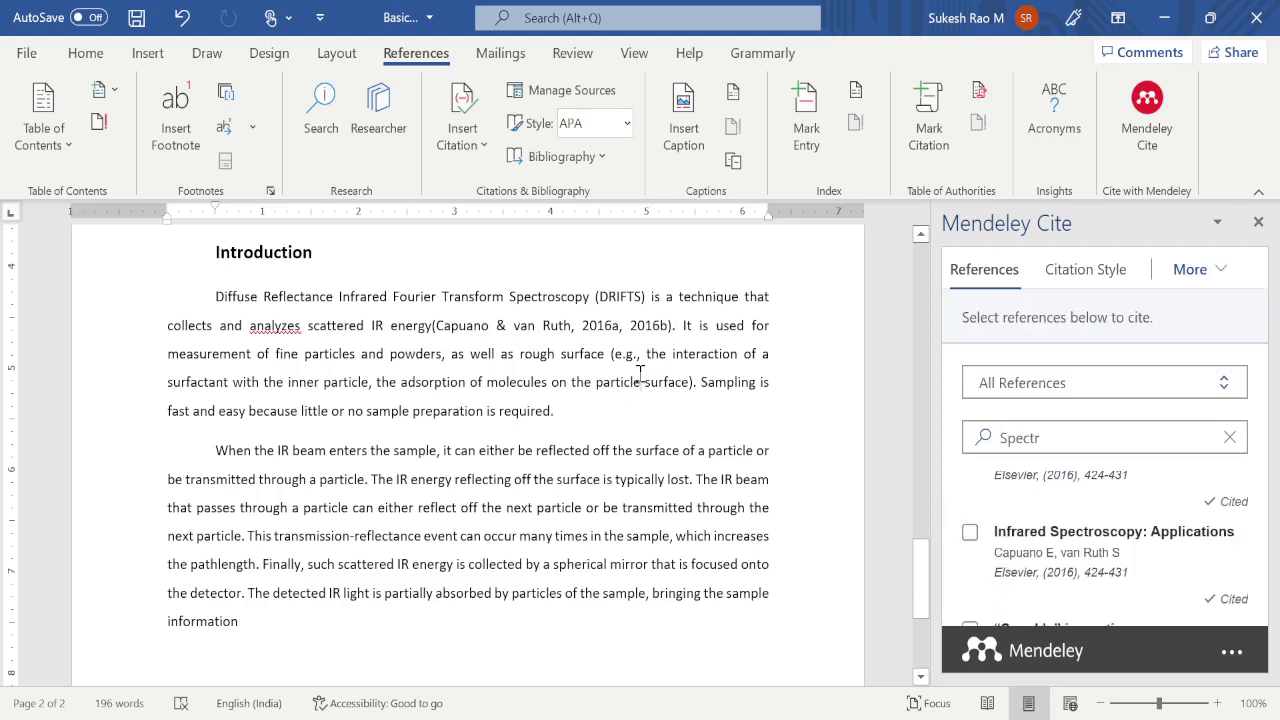
pyautogui.click(551, 410)
pyautogui.click(1054, 437)
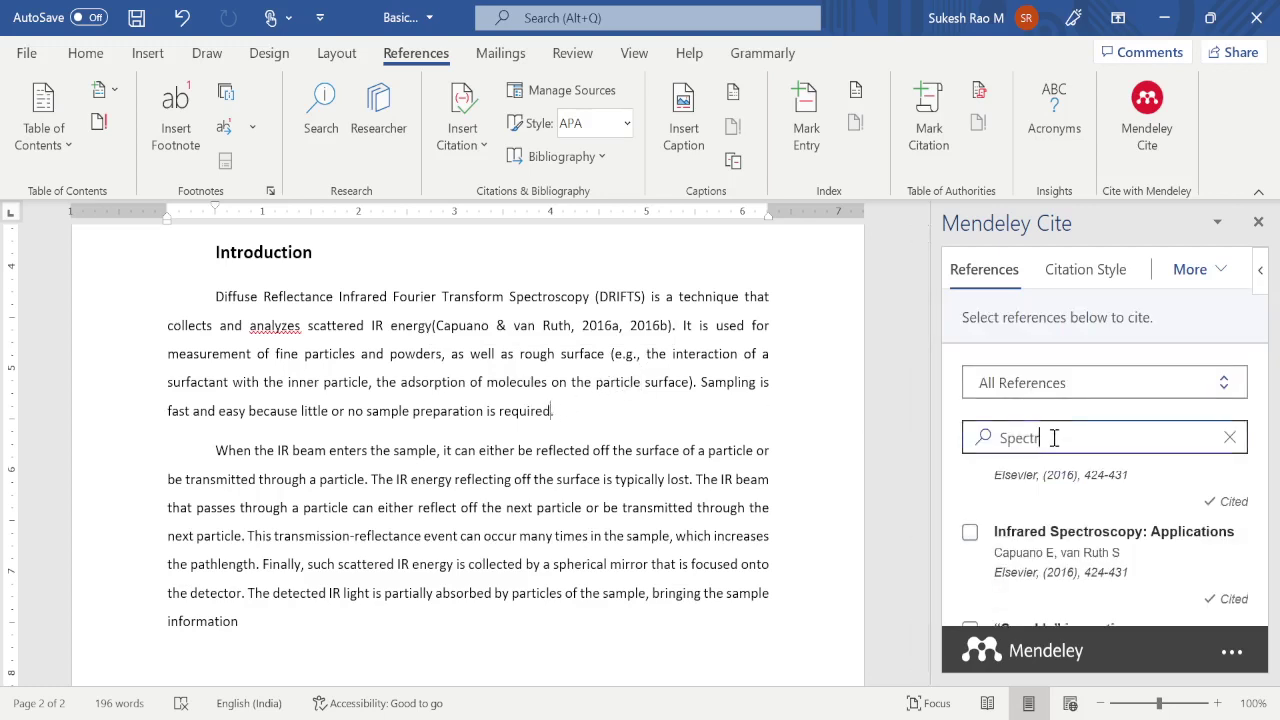
pyautogui.press('BackSpace')
pyautogui.press('BackSpace')
pyautogui.press('BackSpace')
pyautogui.press('BackSpace')
pyautogui.press('BackSpace')
pyautogui.write('sukesh')
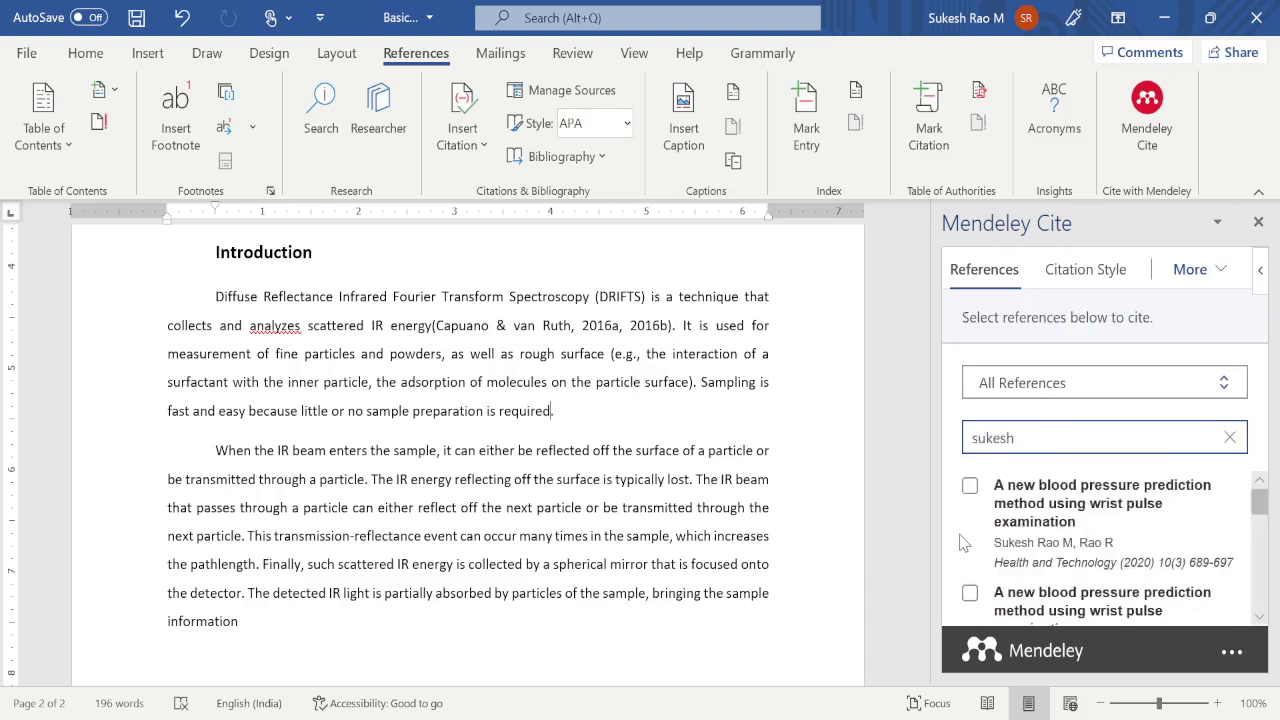
pyautogui.click(969, 490)
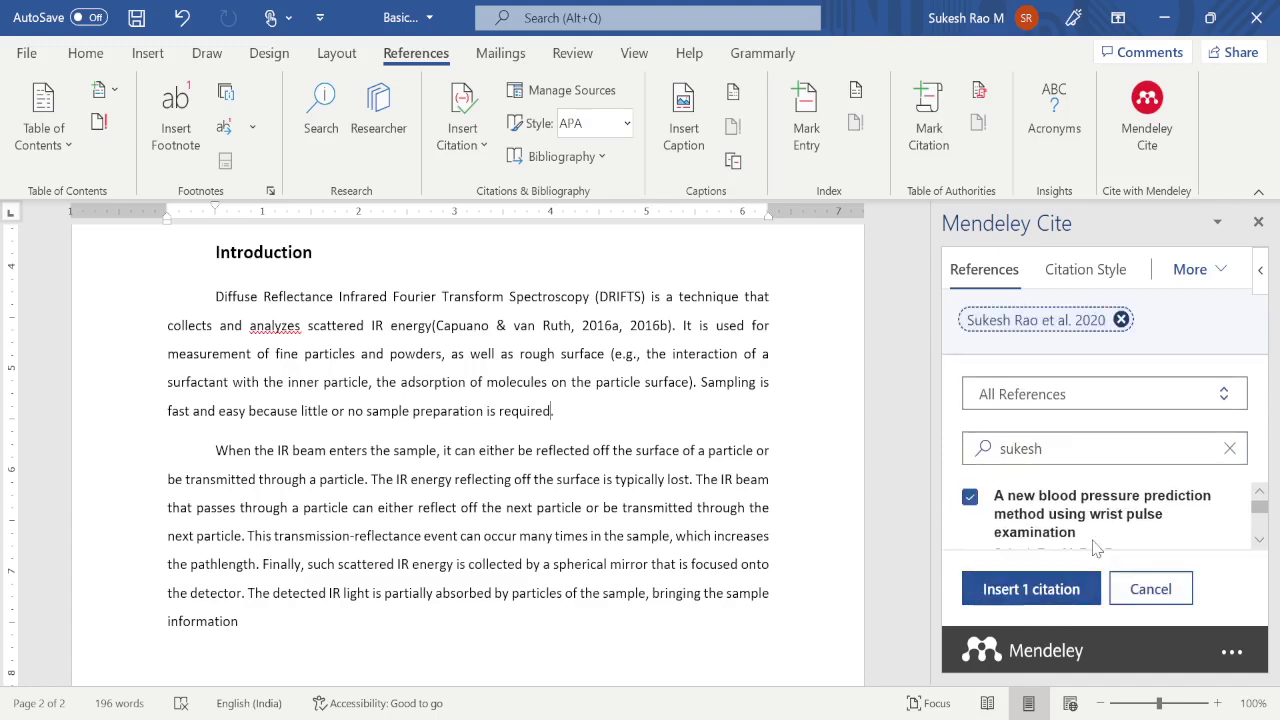
pyautogui.click(1018, 588)
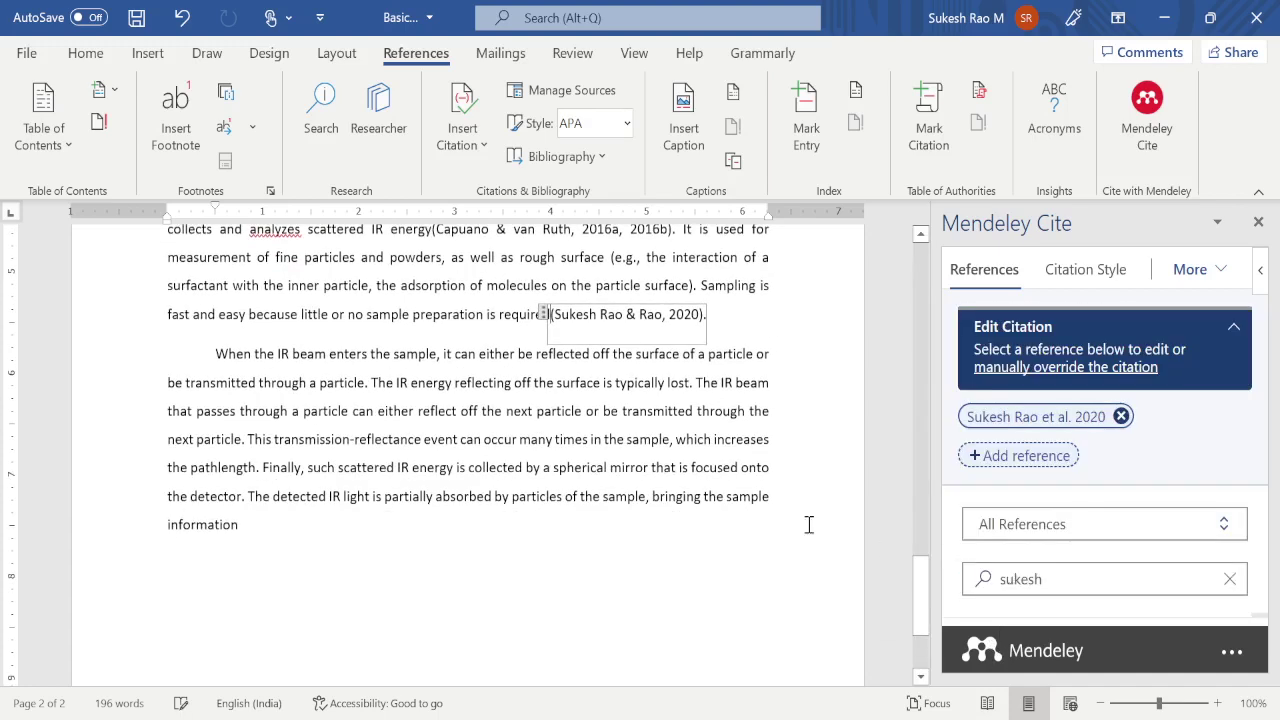
# - For a citation after "next particle", search by author and select "Pulse based sensor design for wrist pulse signal analysis and health diagnosis"
pyautogui.click(243, 441)
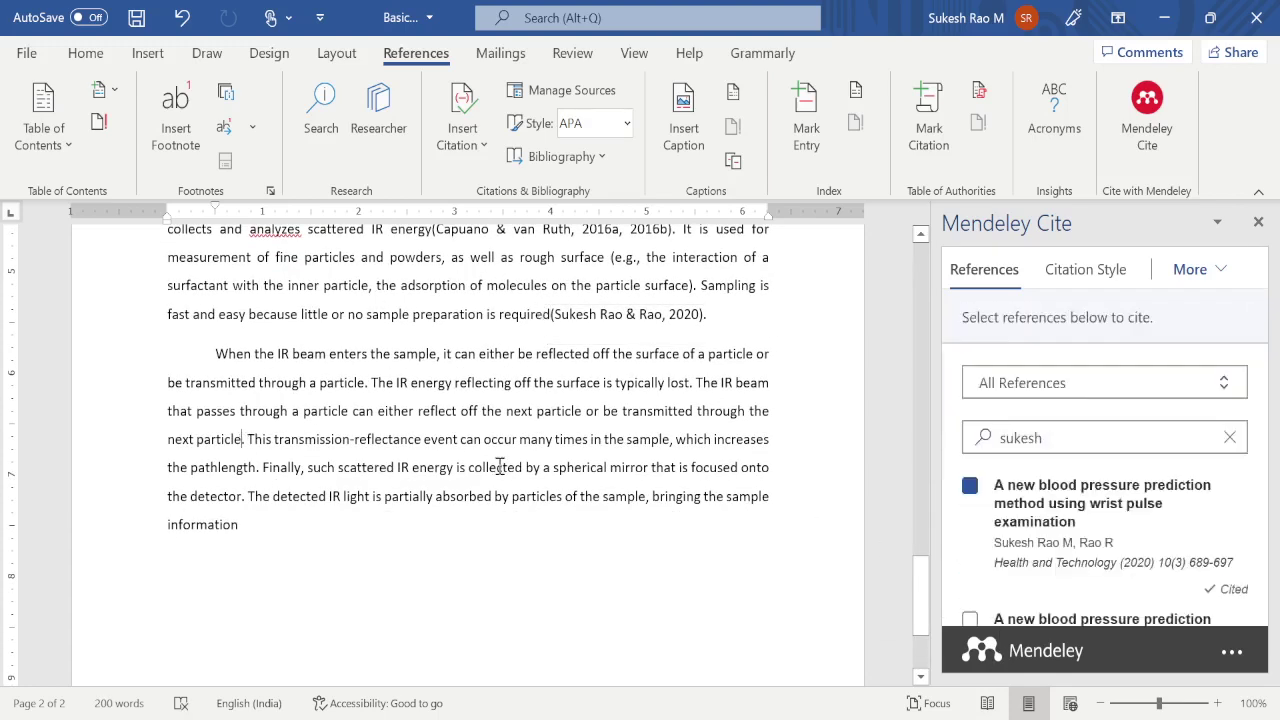
pyautogui.click(1077, 439)
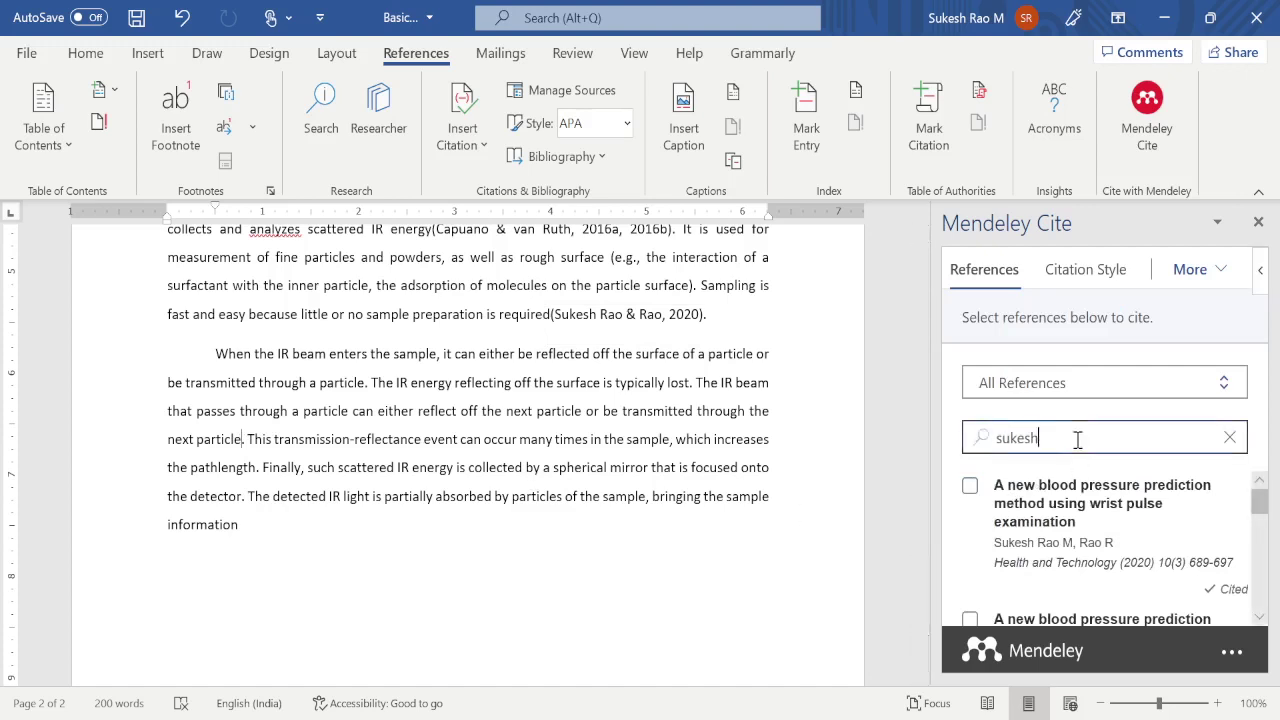
pyautogui.press('BackSpace')
pyautogui.press('BackSpace')
pyautogui.press('BackSpace')
pyautogui.press('BackSpace')
pyautogui.press('BackSpace')
pyautogui.press('BackSpace')
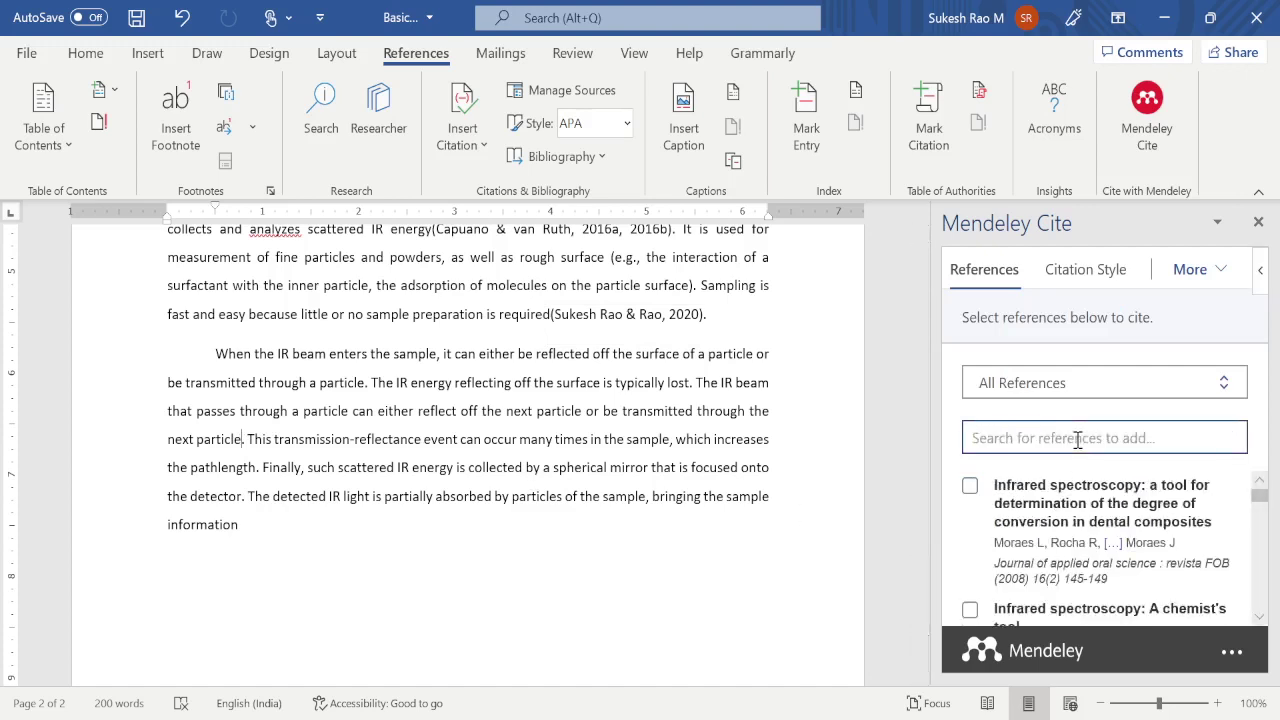
pyautogui.write('ravi')
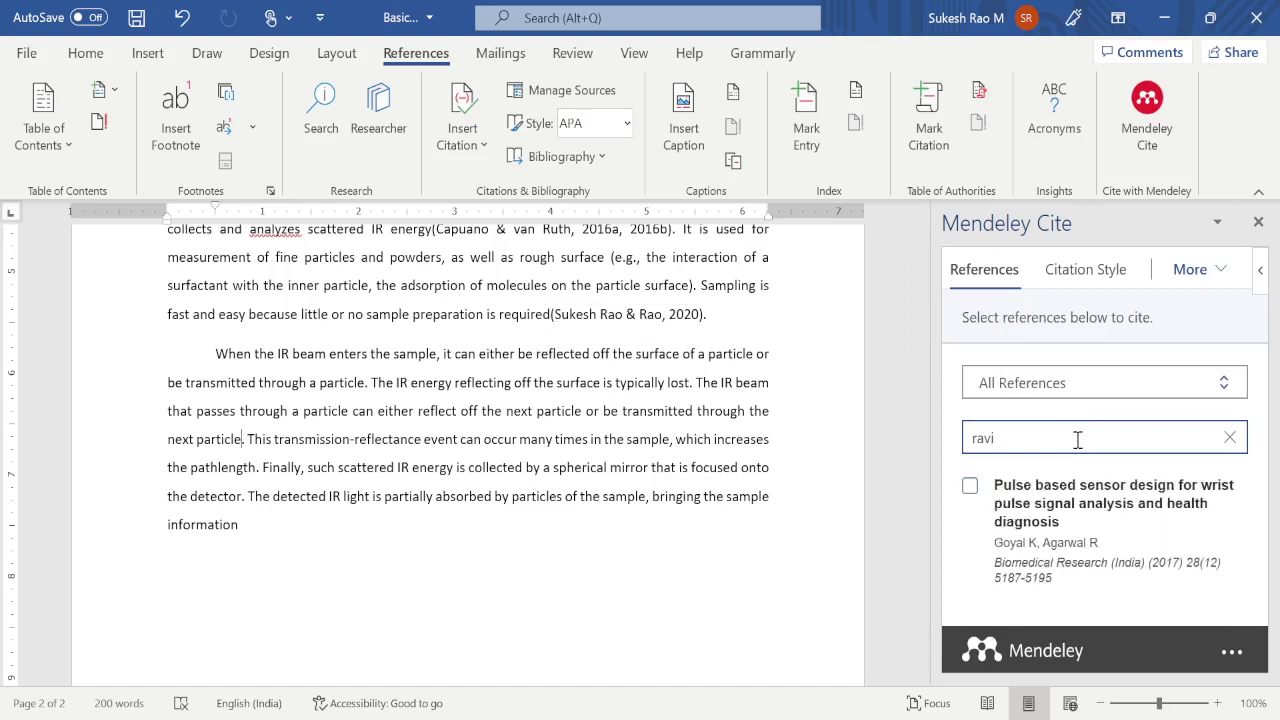
pyautogui.click(970, 486)
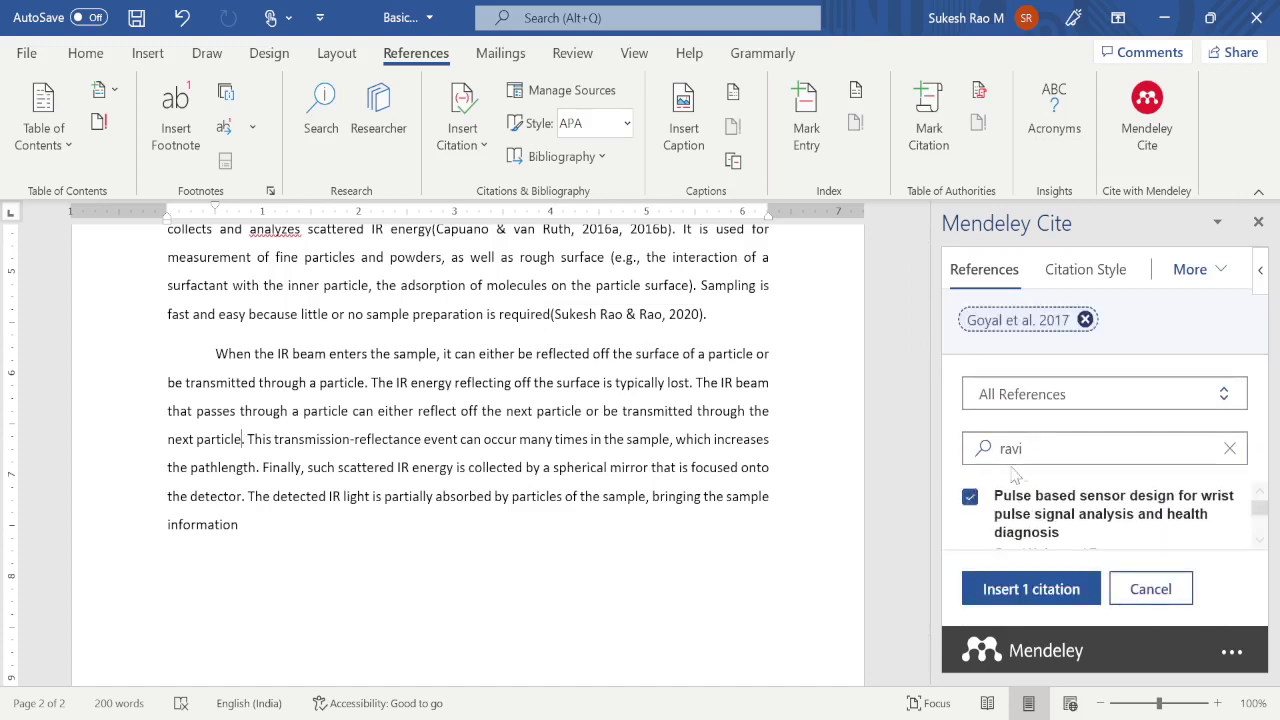
# - Search by another author, add "Photoplethysmography and its application in clinical physiological measurement" to the selection, and insert both citations after "next particle"
pyautogui.click(1046, 452)
pyautogui.press('BackSpace')
pyautogui.press('BackSpace')
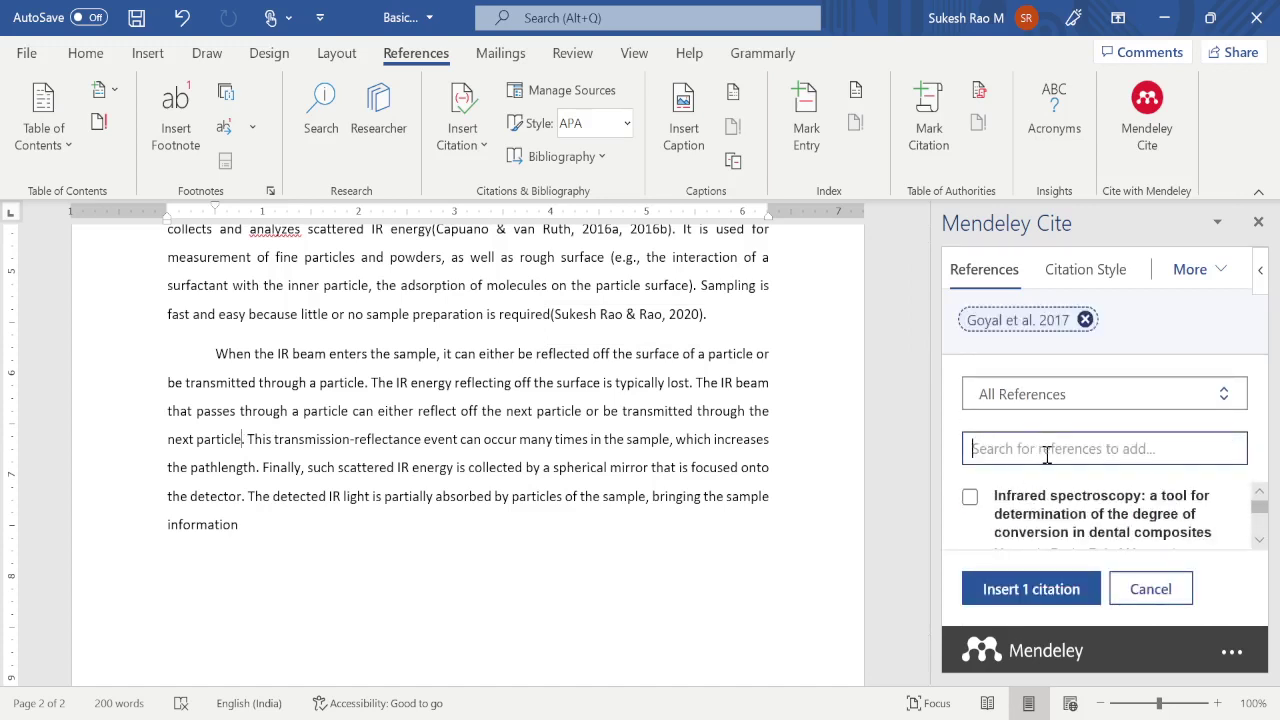
pyautogui.write('joh')
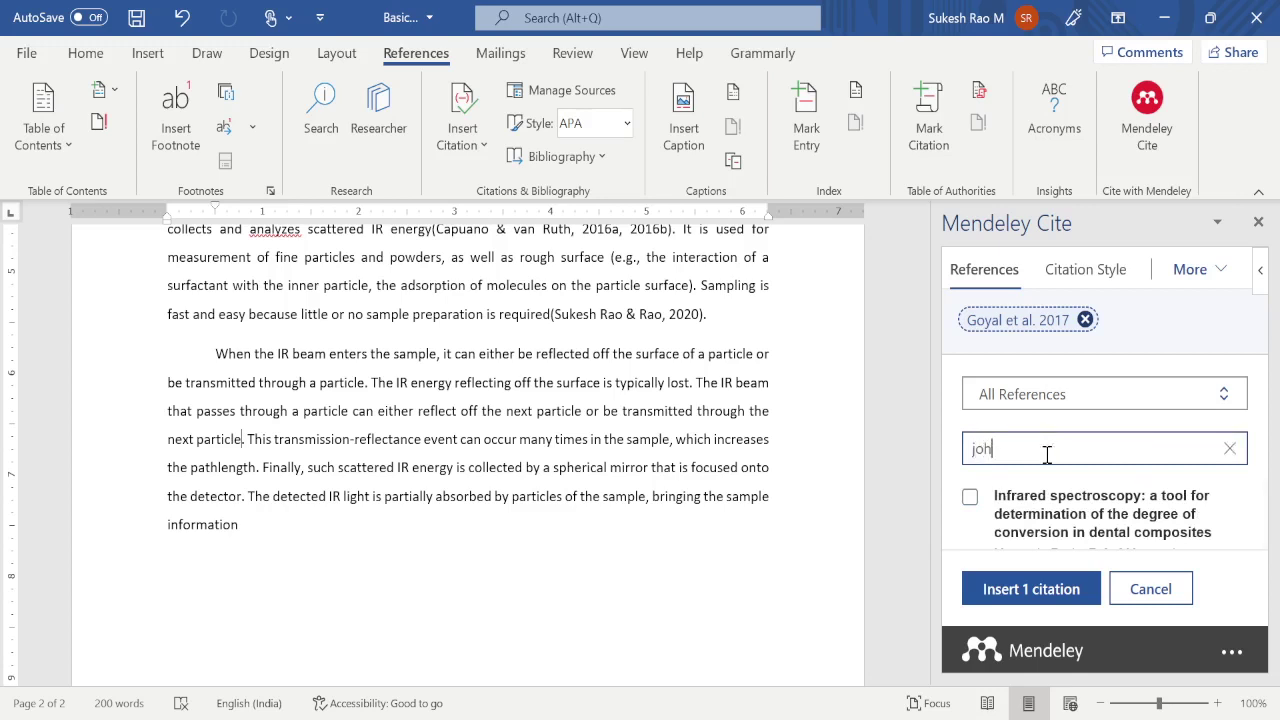
pyautogui.write('n')
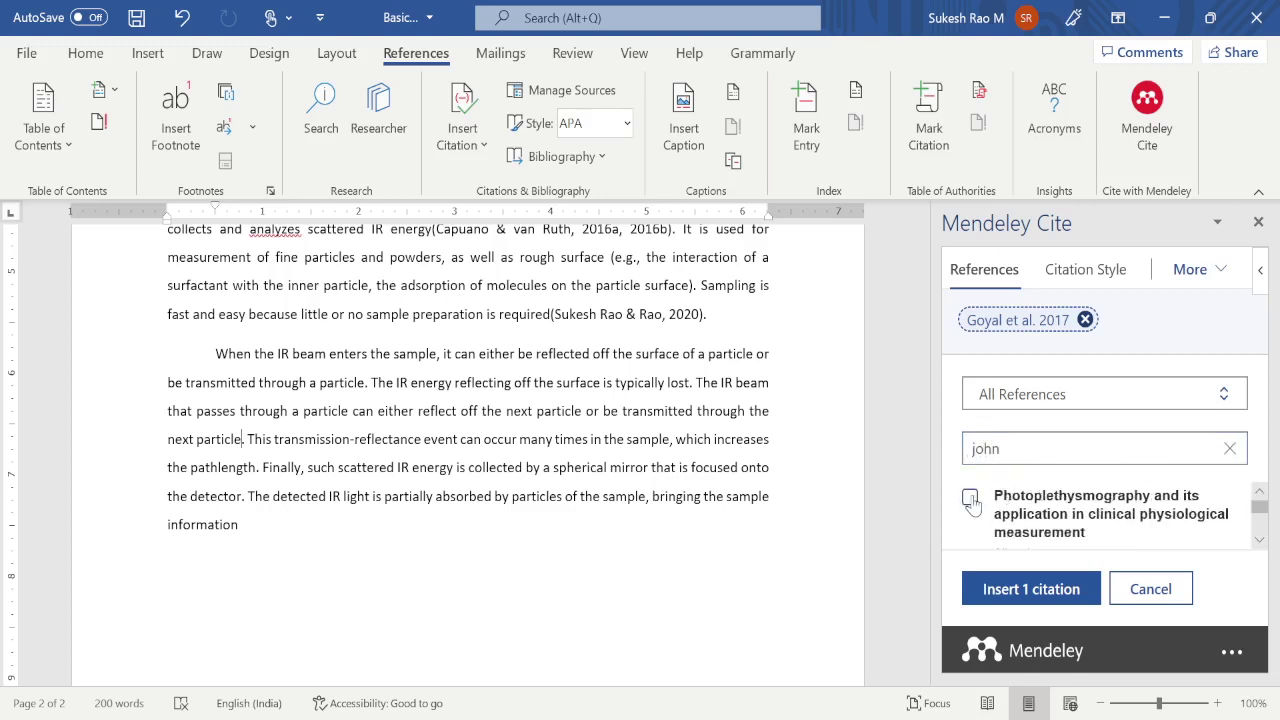
pyautogui.click(970, 500)
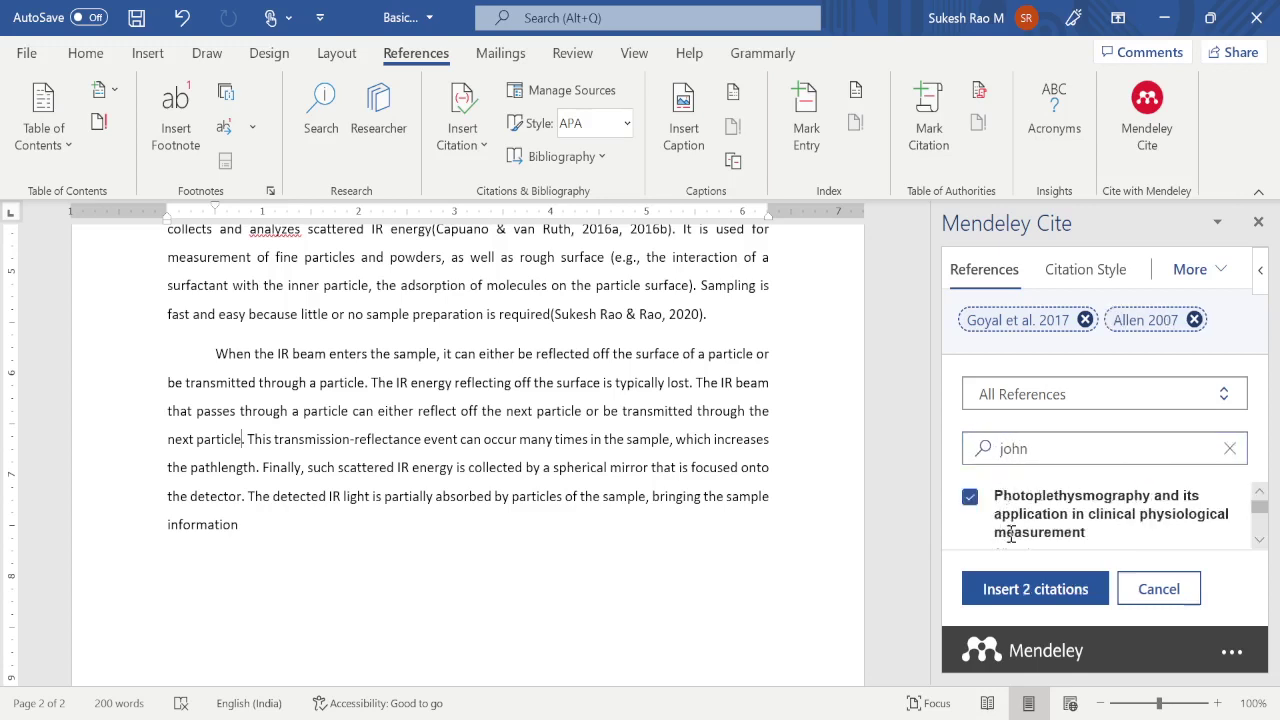
pyautogui.click(1040, 590)
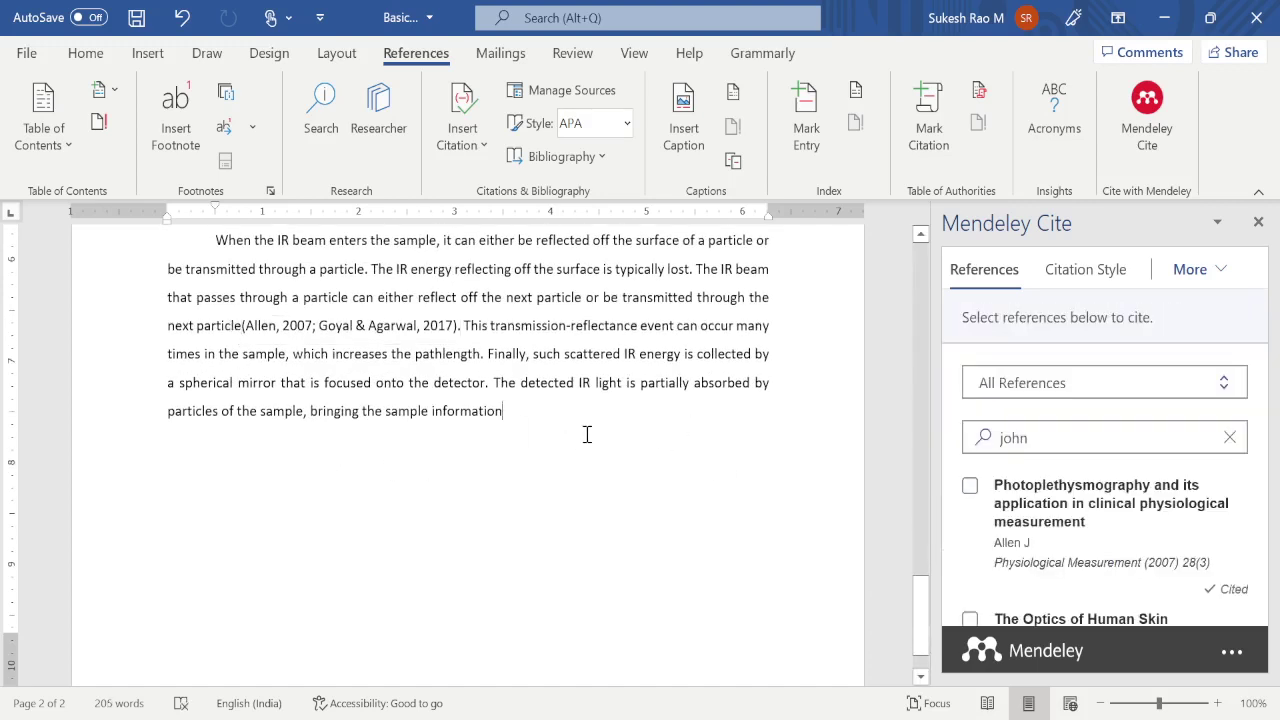
# - End the last paragraph with a period, then add a "Reference" line below it with the Mendeley bibliography
pyautogui.write('.')
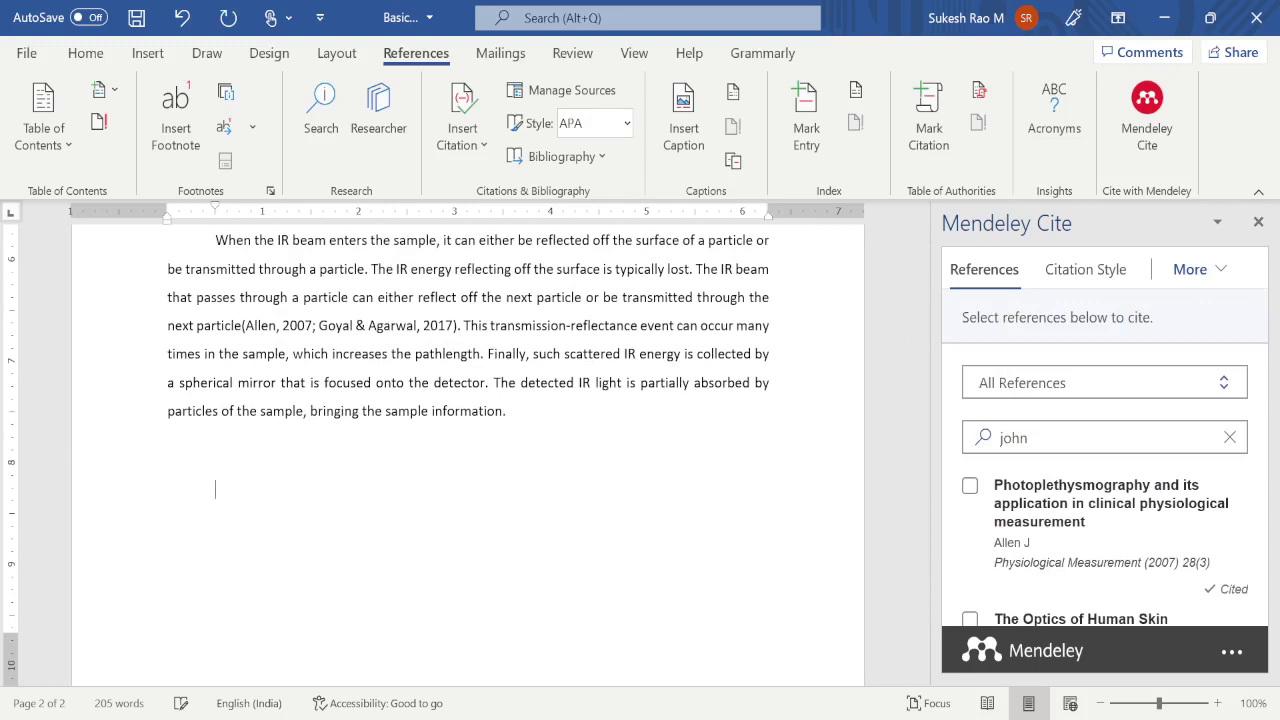
pyautogui.write('Reference')
pyautogui.click(1128, 272)
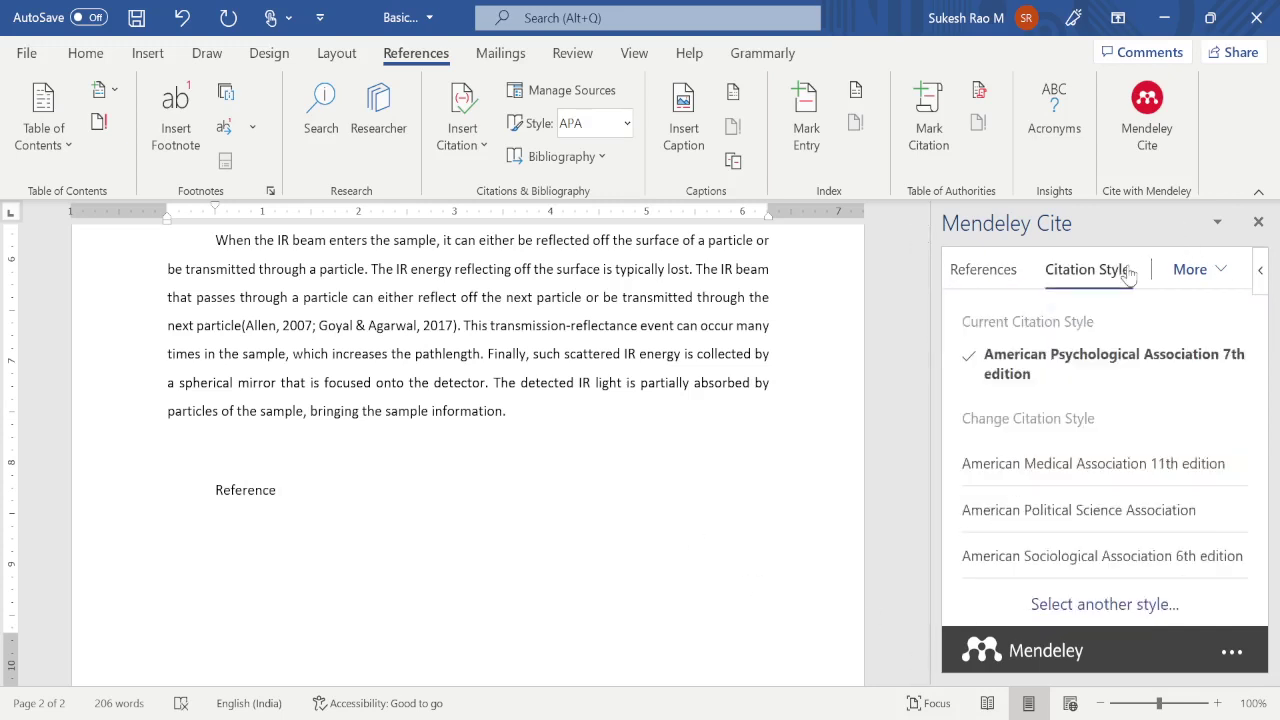
pyautogui.click(1211, 282)
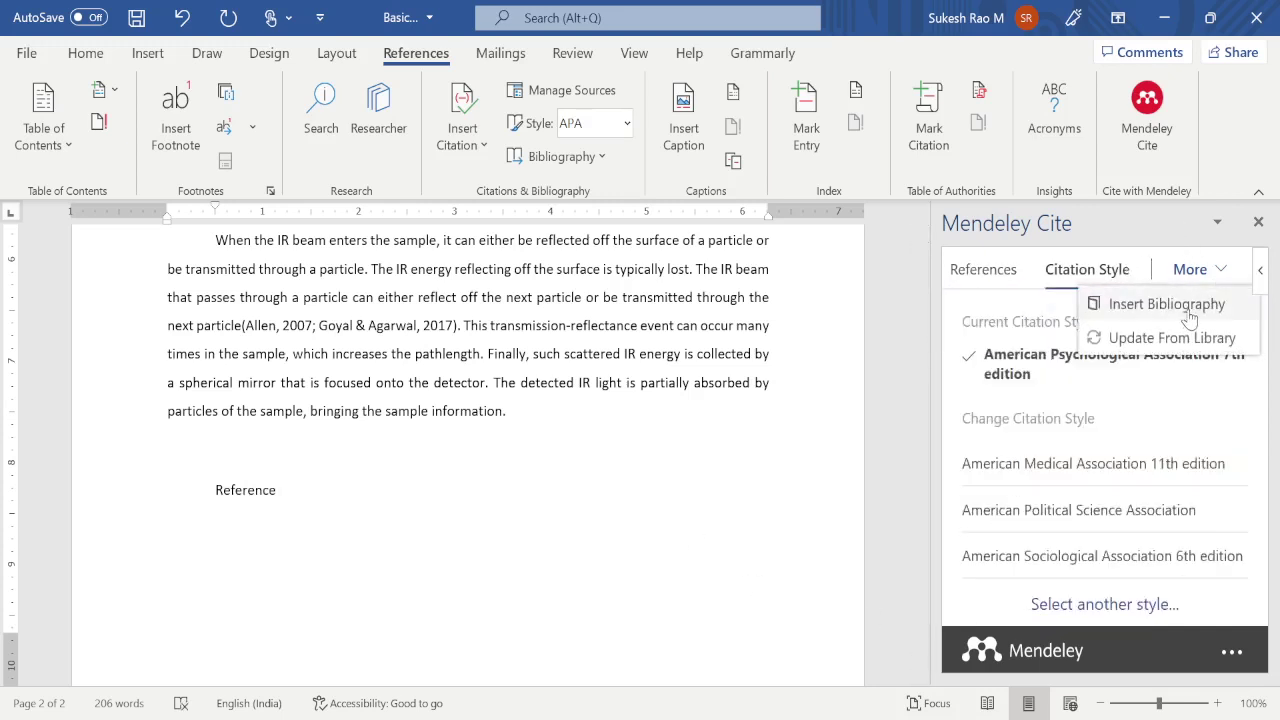
pyautogui.click(1190, 310)
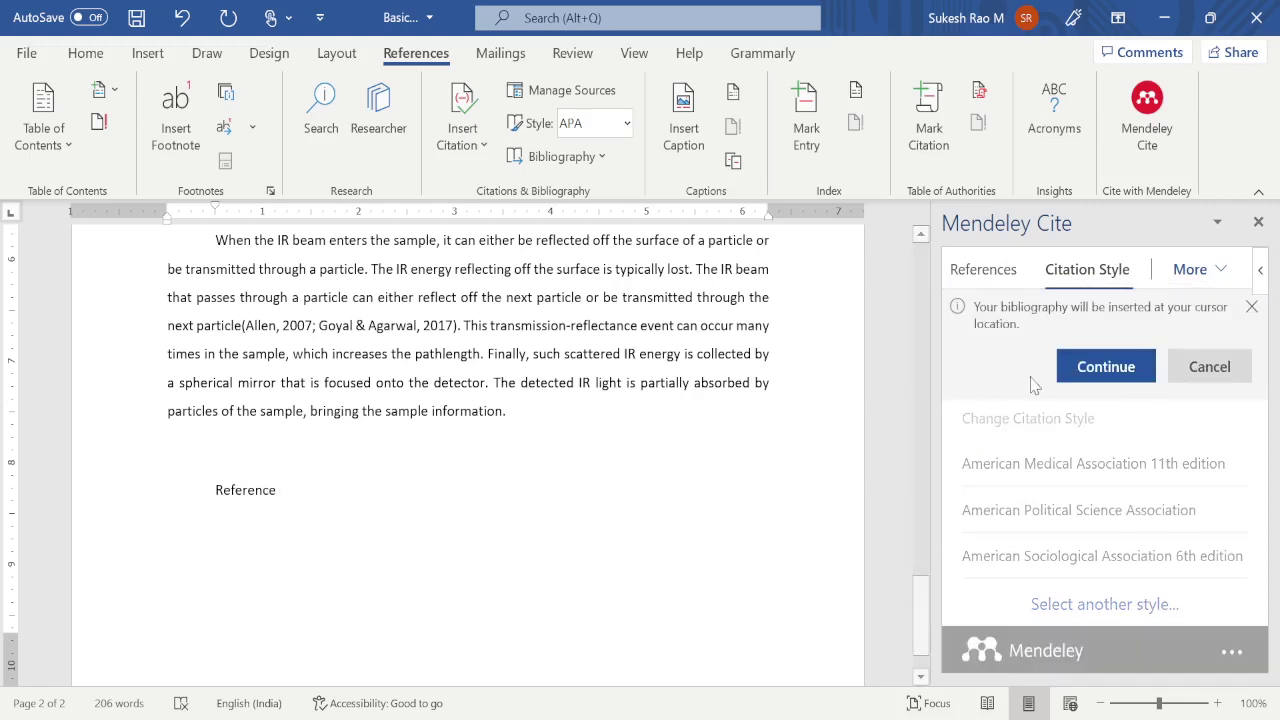
pyautogui.click(1104, 367)
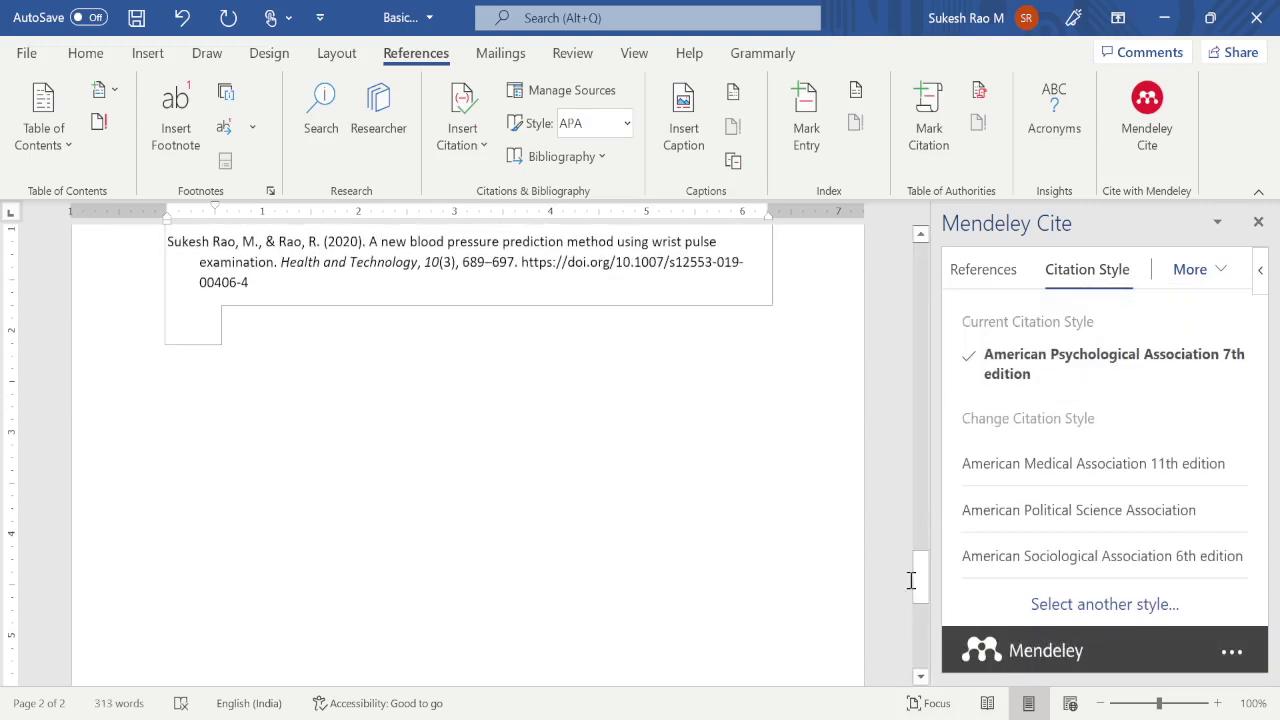
# - Change the document's citation style to IEEE and update the citations and bibliography
pyautogui.moveTo(924, 590); pyautogui.dragTo(931, 472)
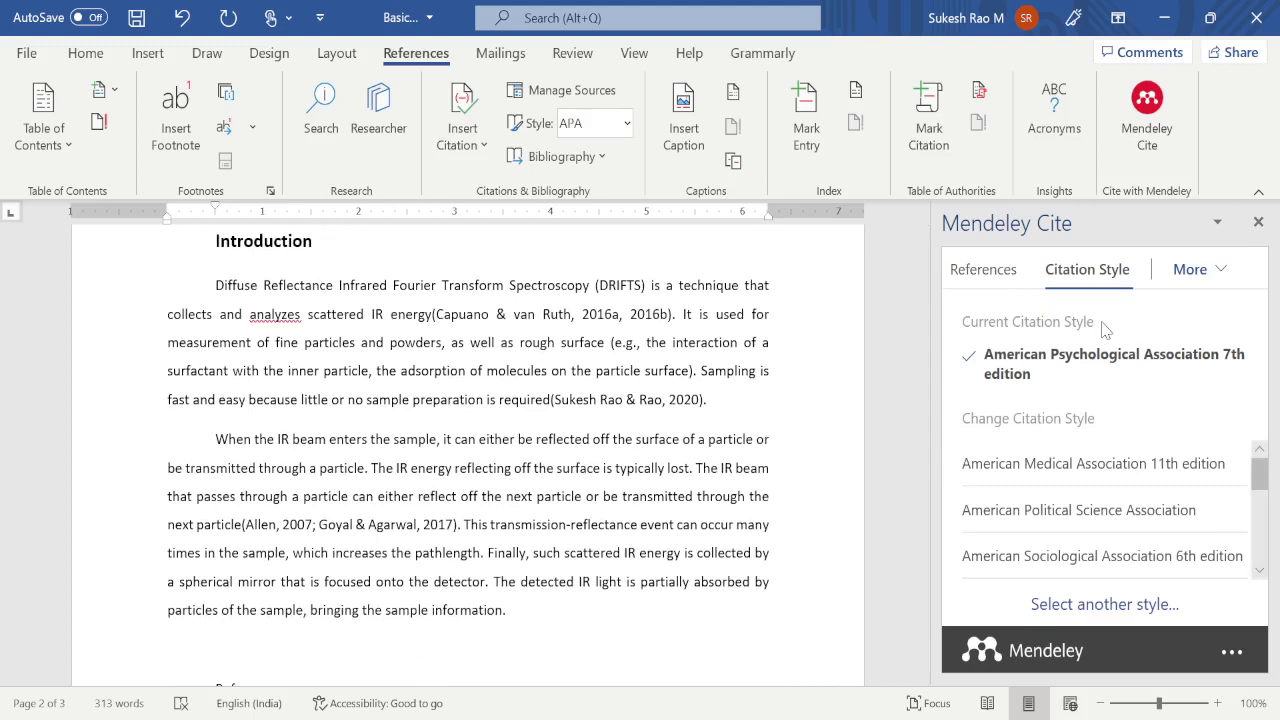
pyautogui.moveTo(1260, 478); pyautogui.dragTo(1274, 548)
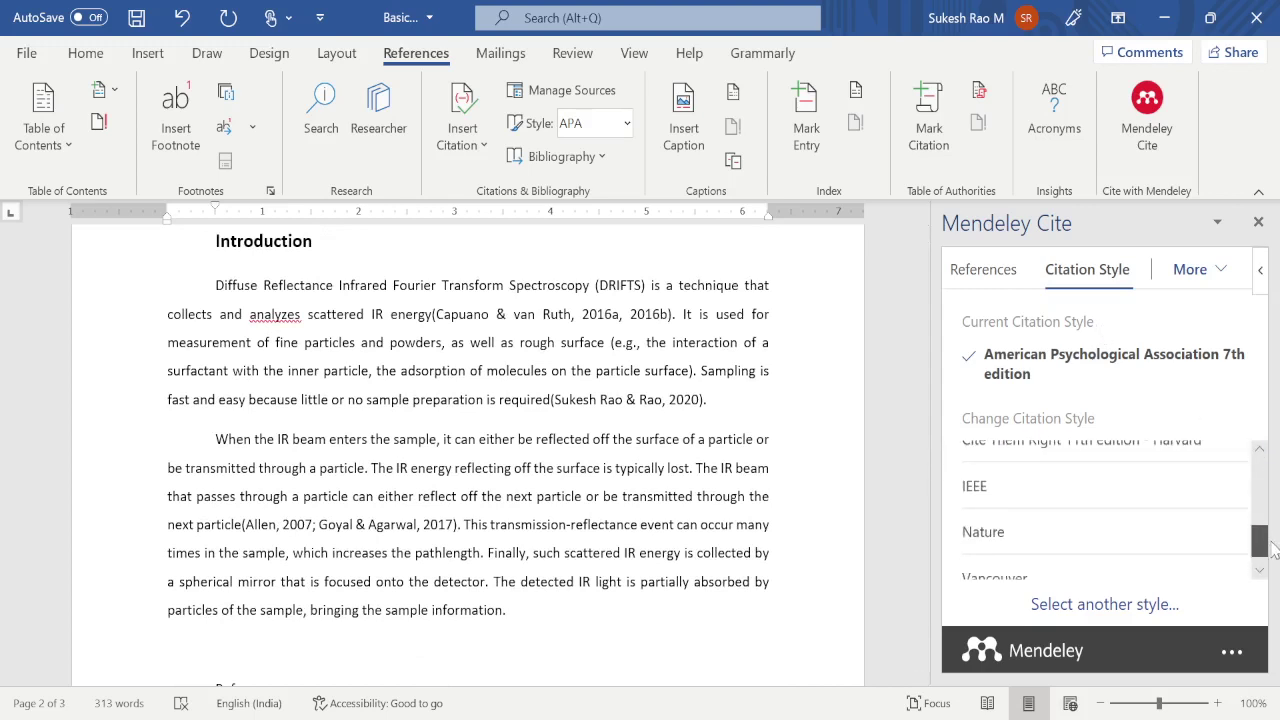
pyautogui.click(1096, 485)
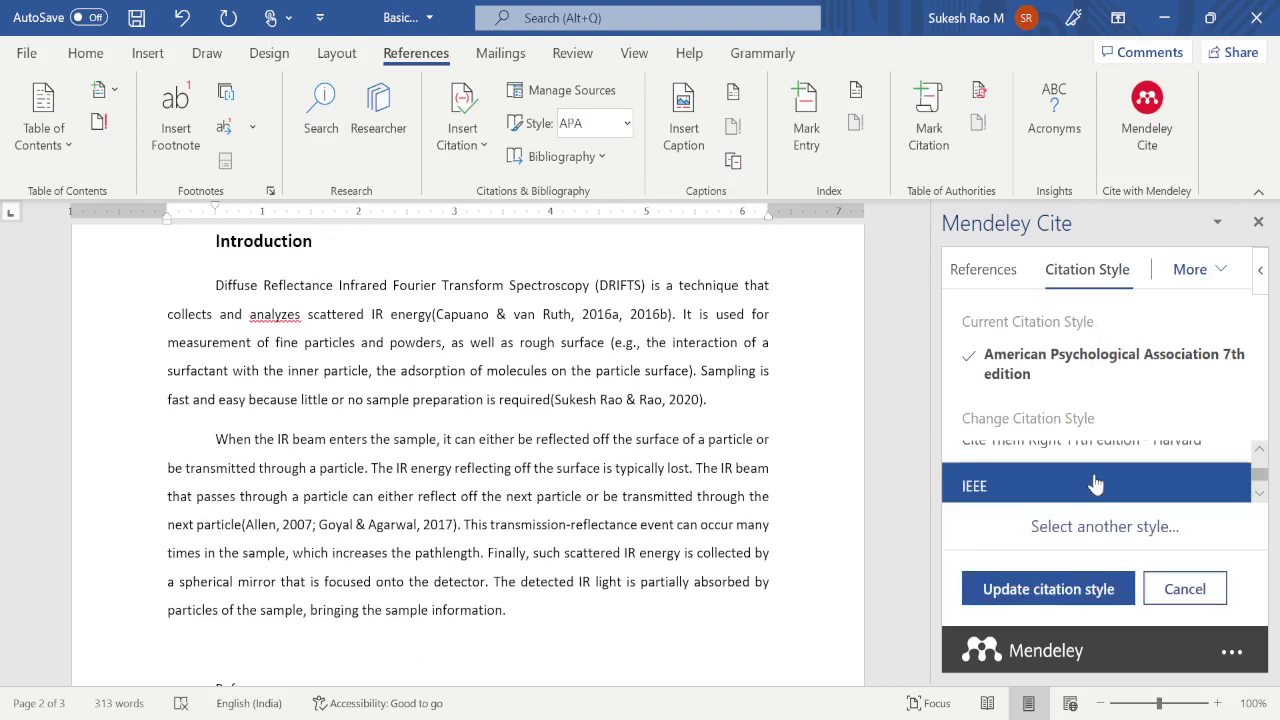
pyautogui.click(1037, 591)
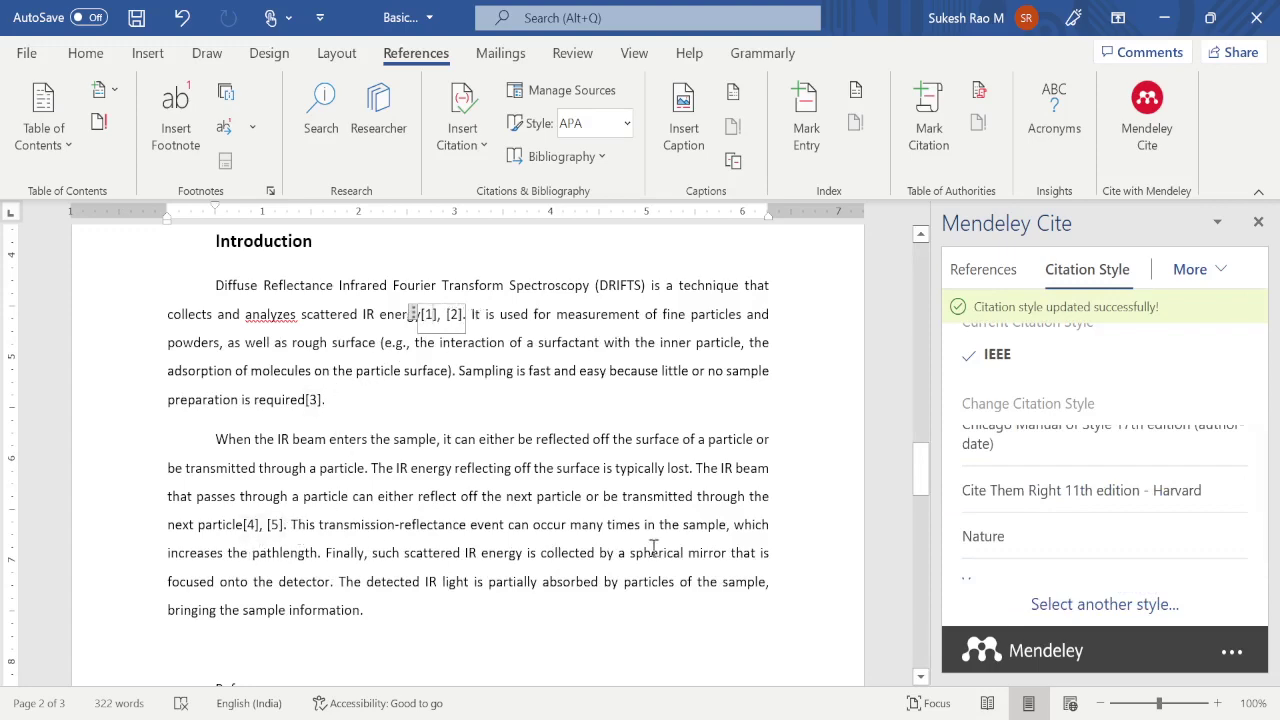
pyautogui.moveTo(922, 478); pyautogui.dragTo(950, 488)
pyautogui.click(588, 326)
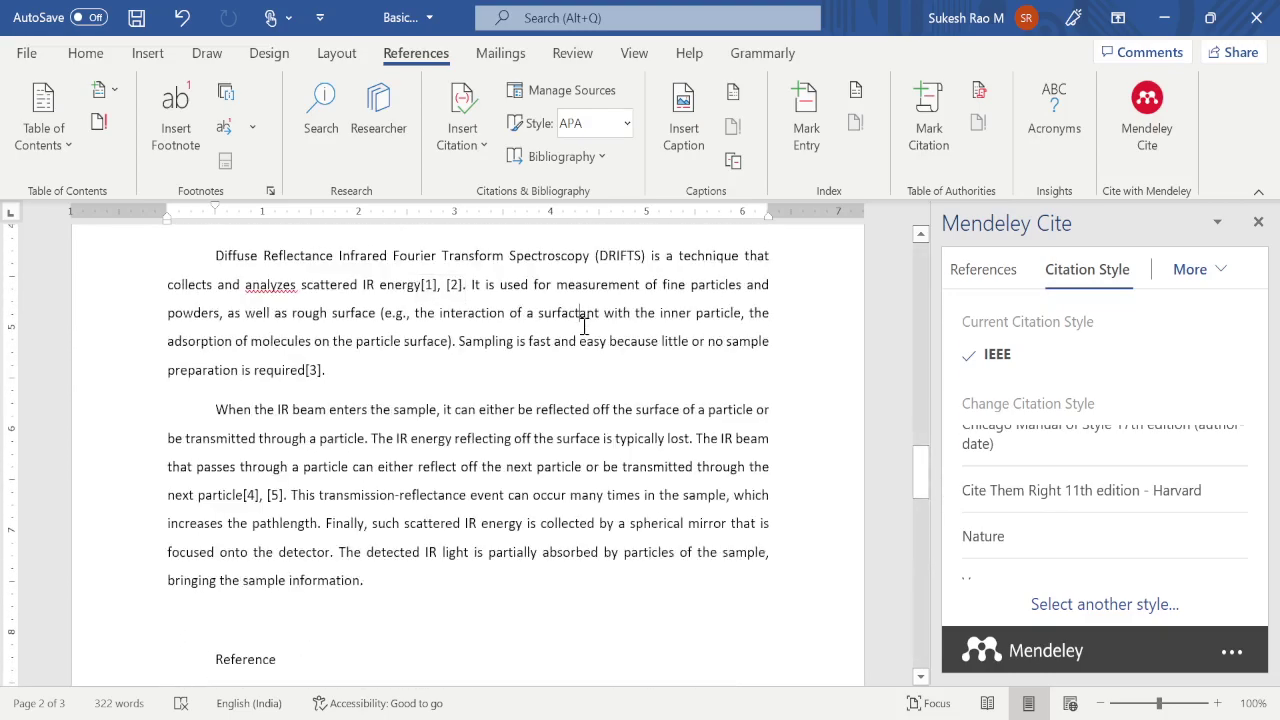
pyautogui.click(459, 289)
pyautogui.click(974, 278)
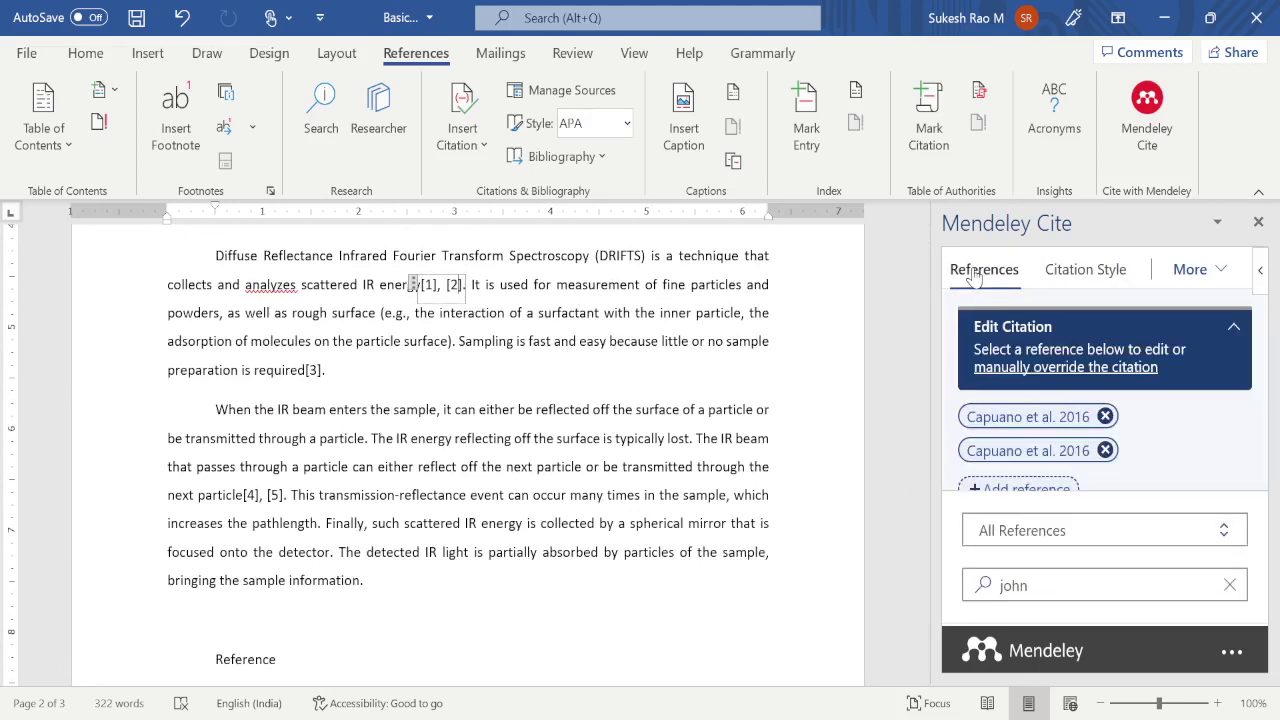
pyautogui.click(1105, 451)
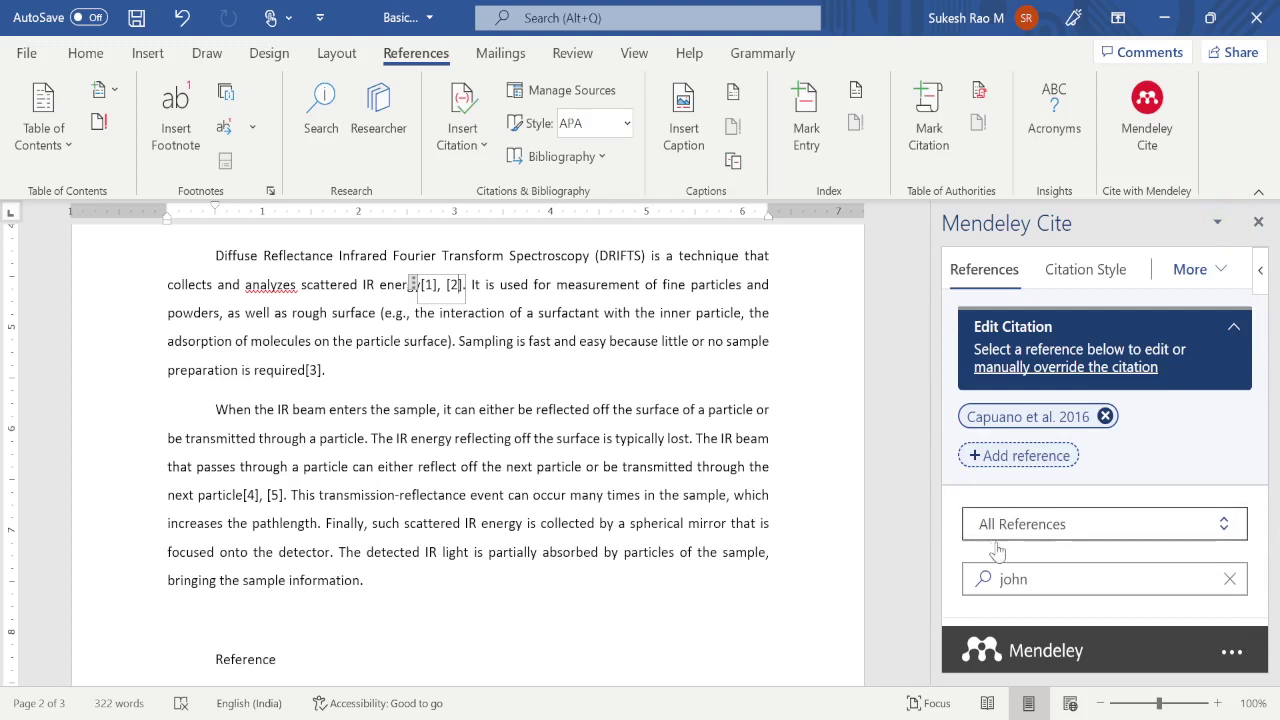
pyautogui.click(1055, 579)
pyautogui.press('BackSpace')
pyautogui.press('BackSpace')
pyautogui.press('BackSpace')
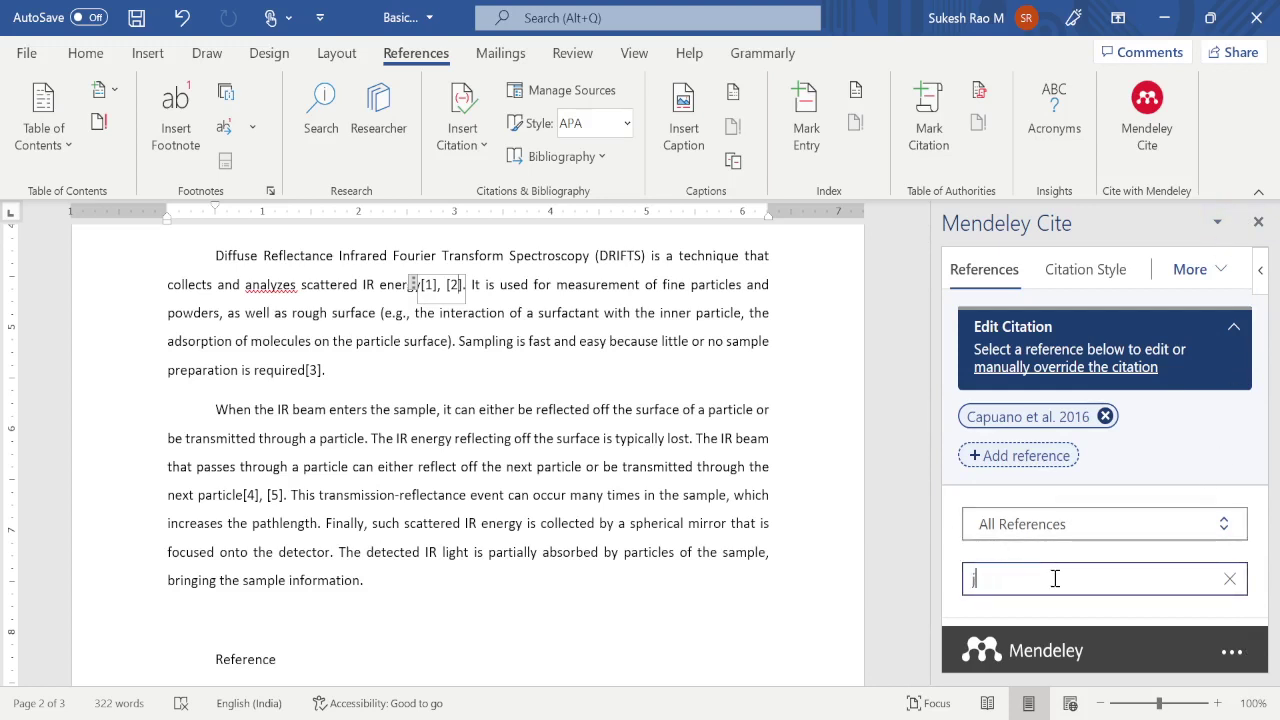
pyautogui.click(831, 453)
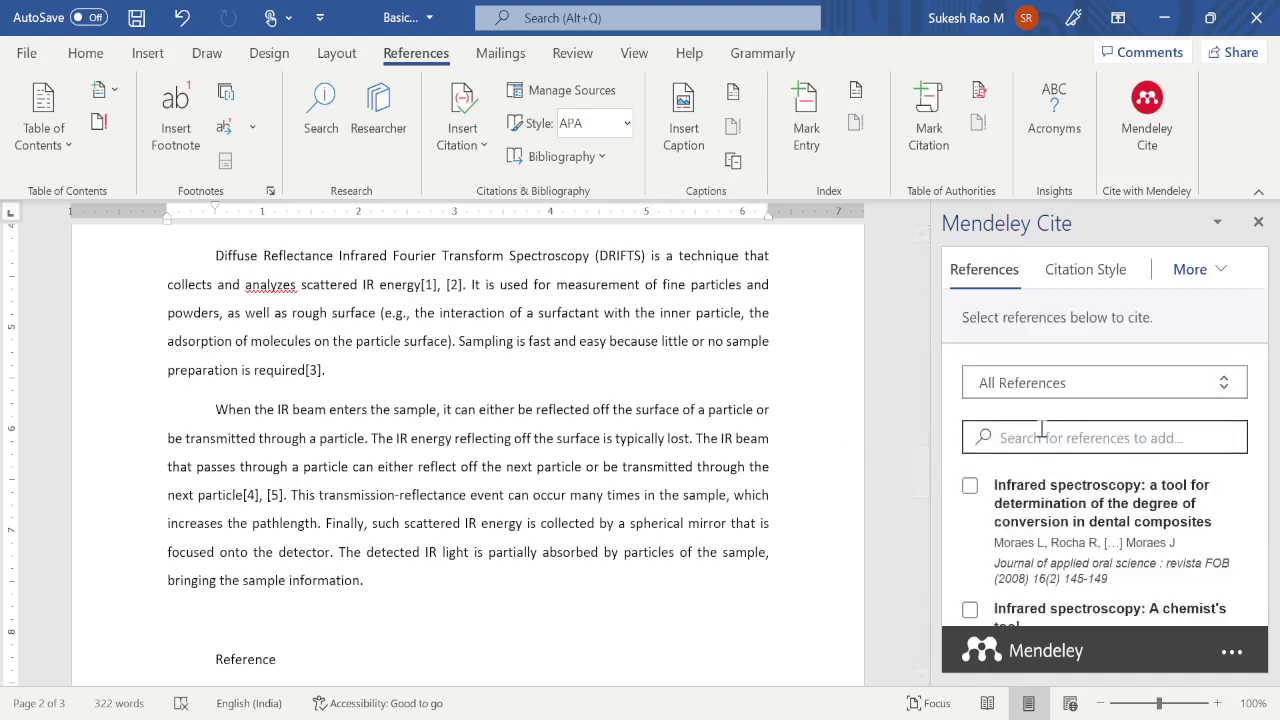
# - Remove the duplicate second reference from the citation after "scattered IR energy" and save the citation changes
pyautogui.click(440, 285)
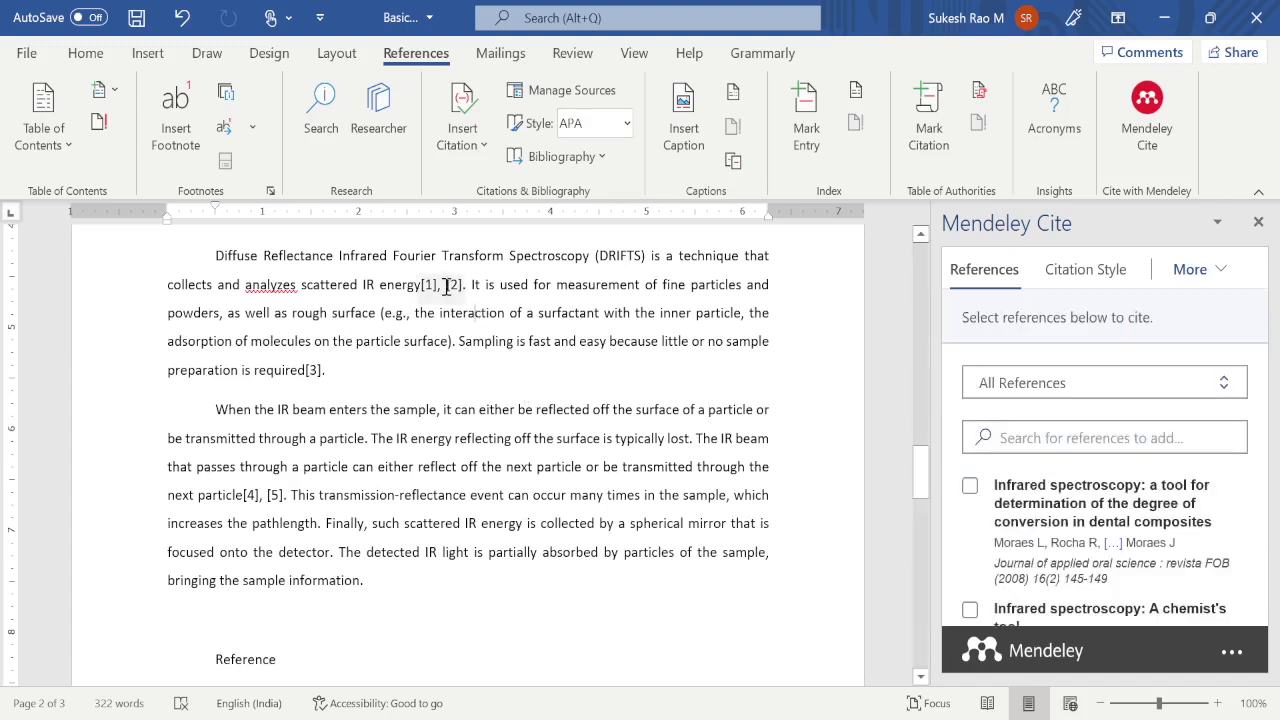
pyautogui.click(1231, 652)
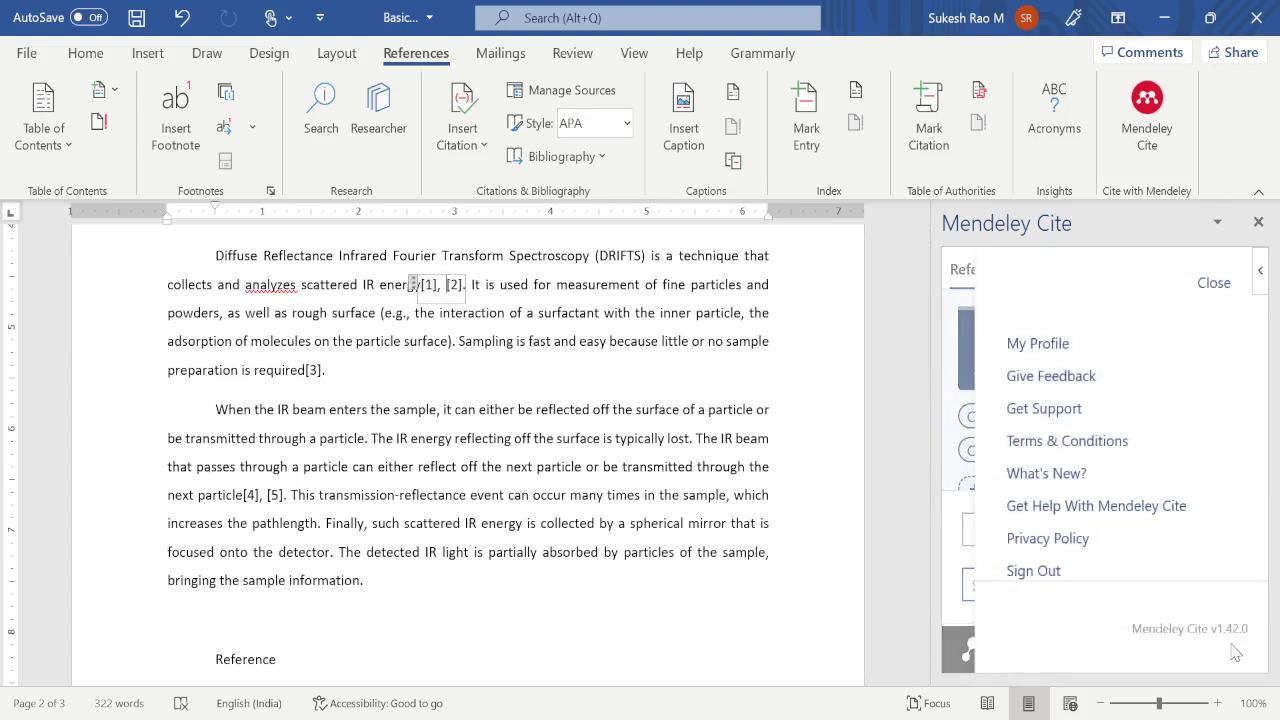
pyautogui.click(1226, 289)
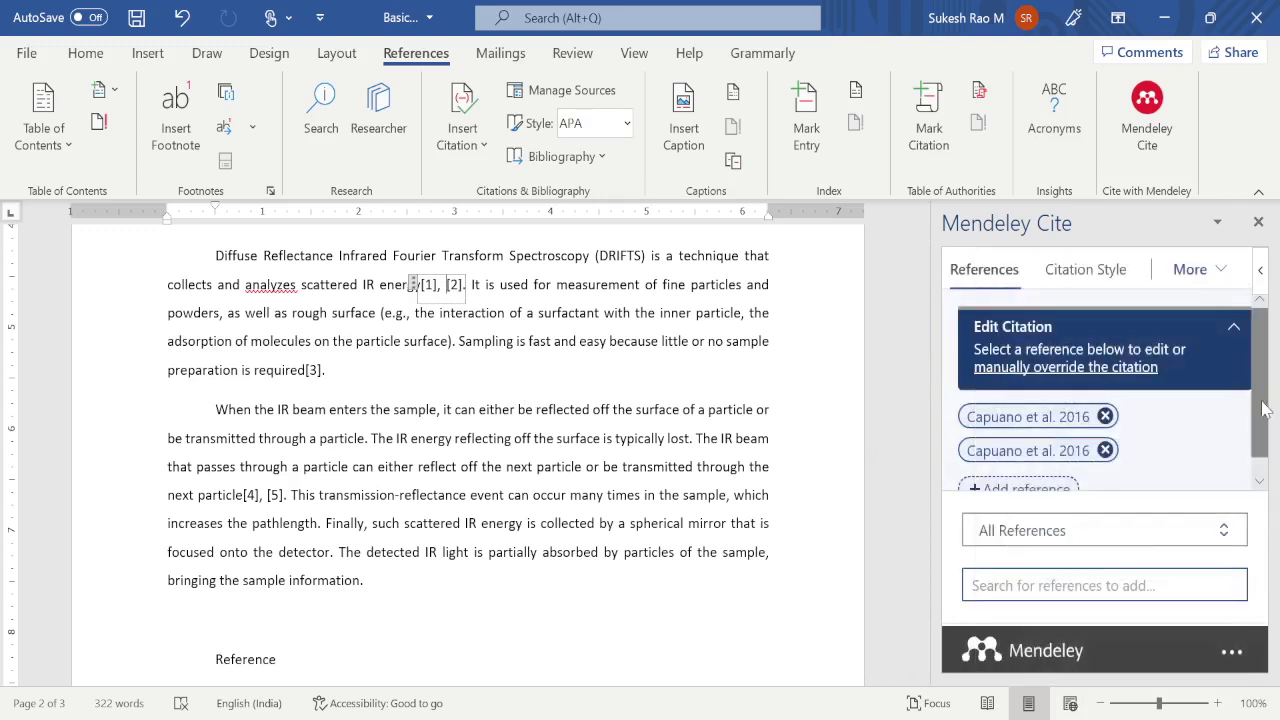
pyautogui.scroll(-1, 1265, 440)
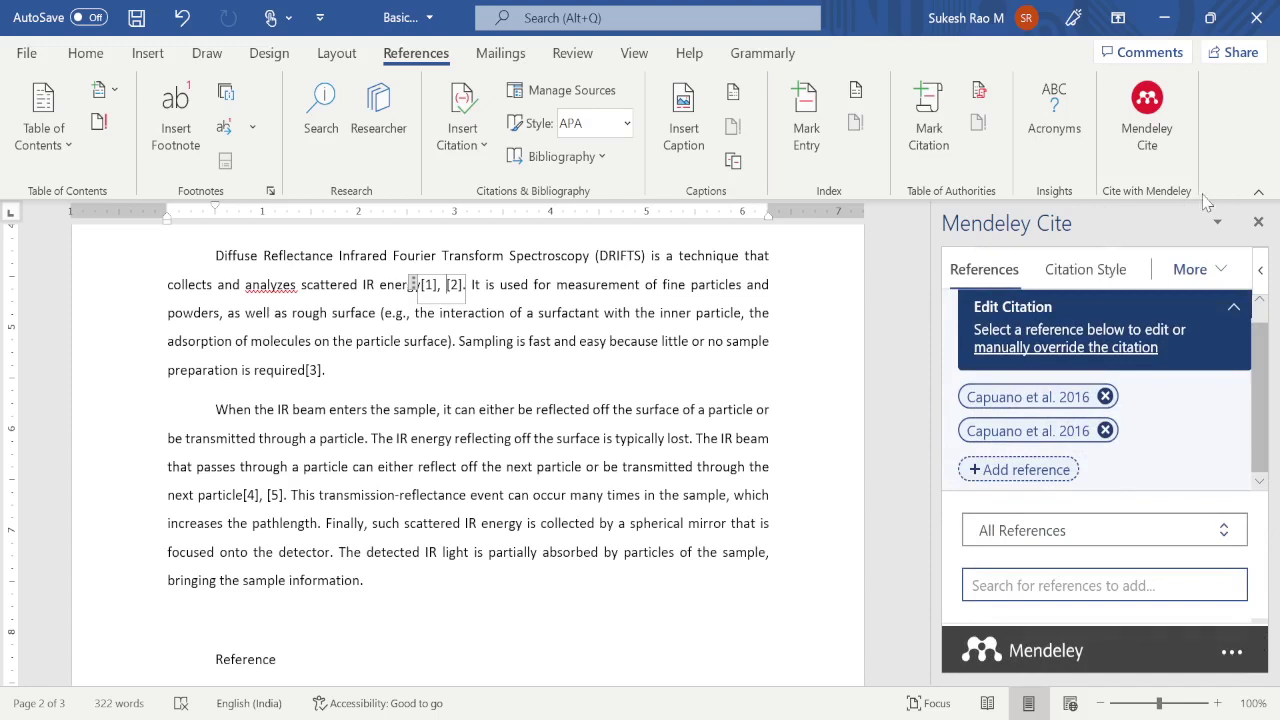
pyautogui.click(1259, 193)
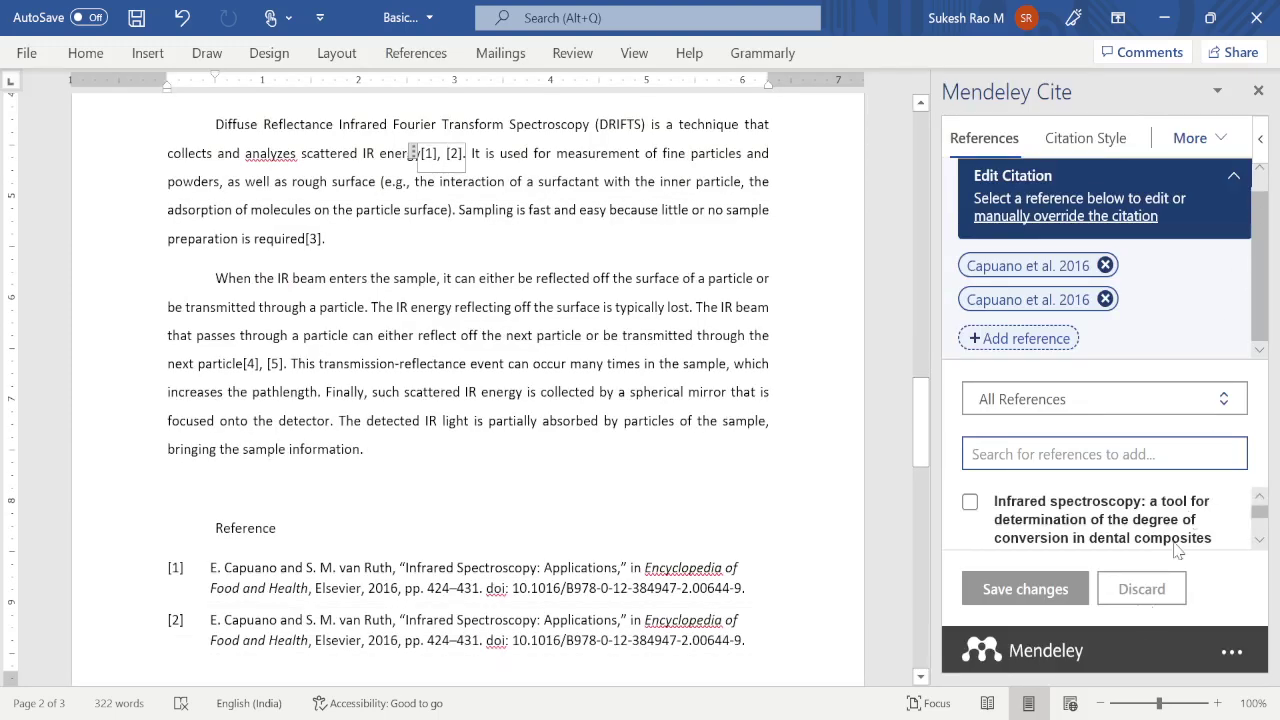
pyautogui.click(1104, 300)
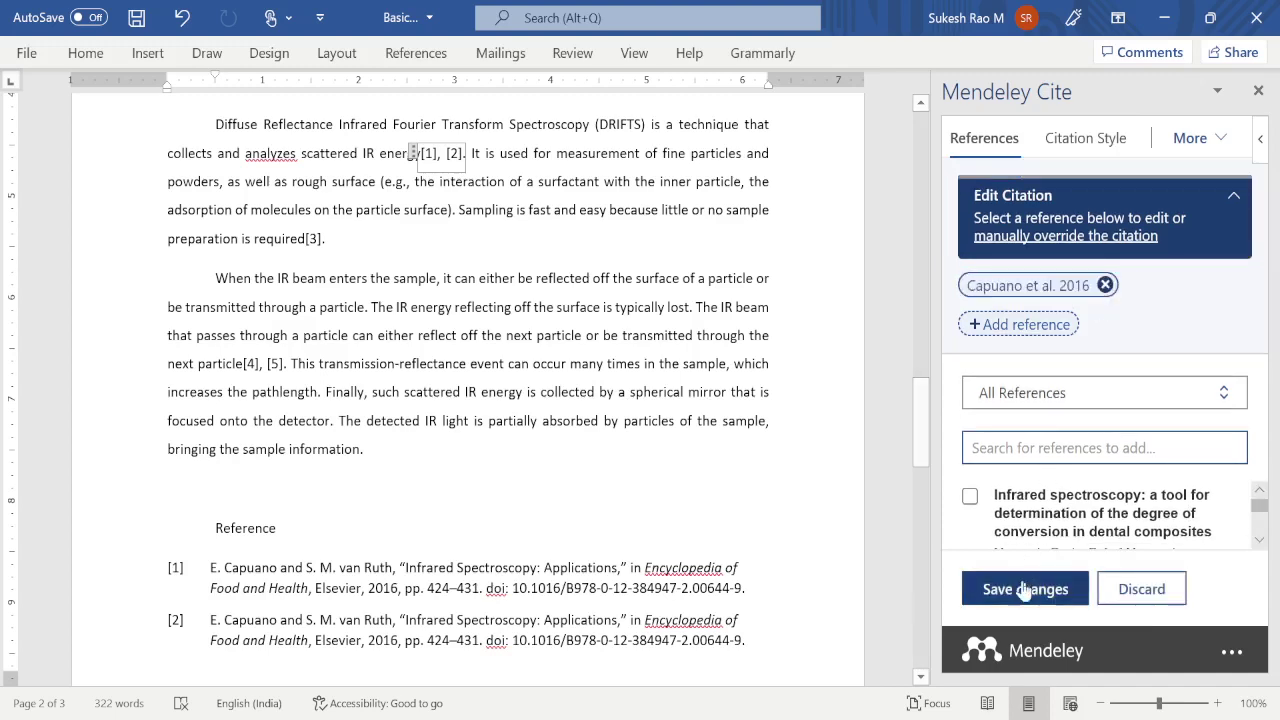
pyautogui.click(987, 588)
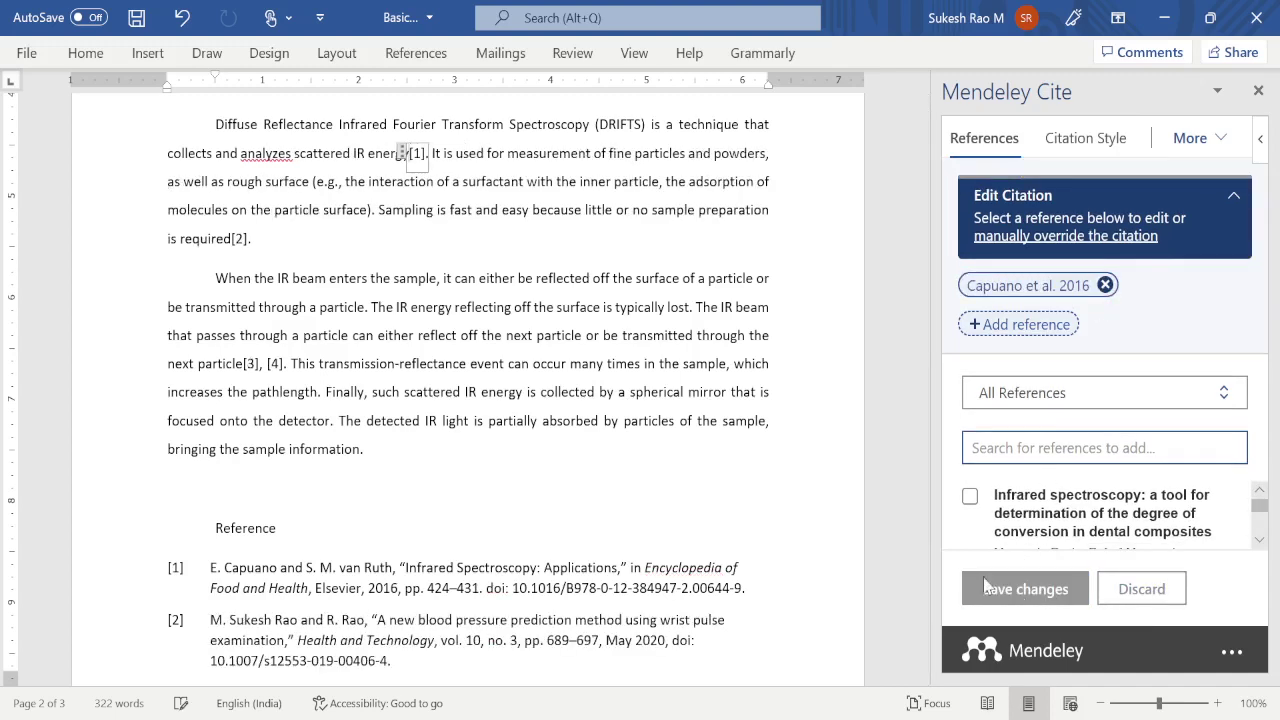
pyautogui.click(437, 155)
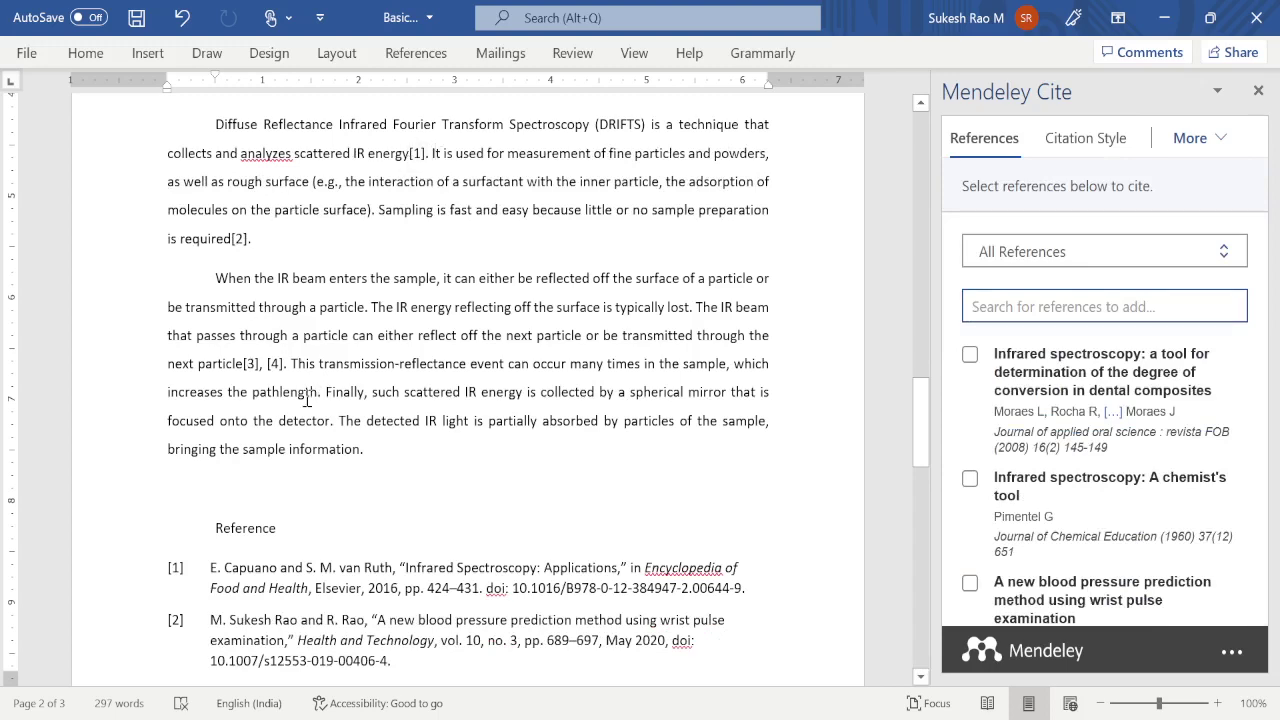
pyautogui.moveTo(924, 430); pyautogui.dragTo(958, 432)
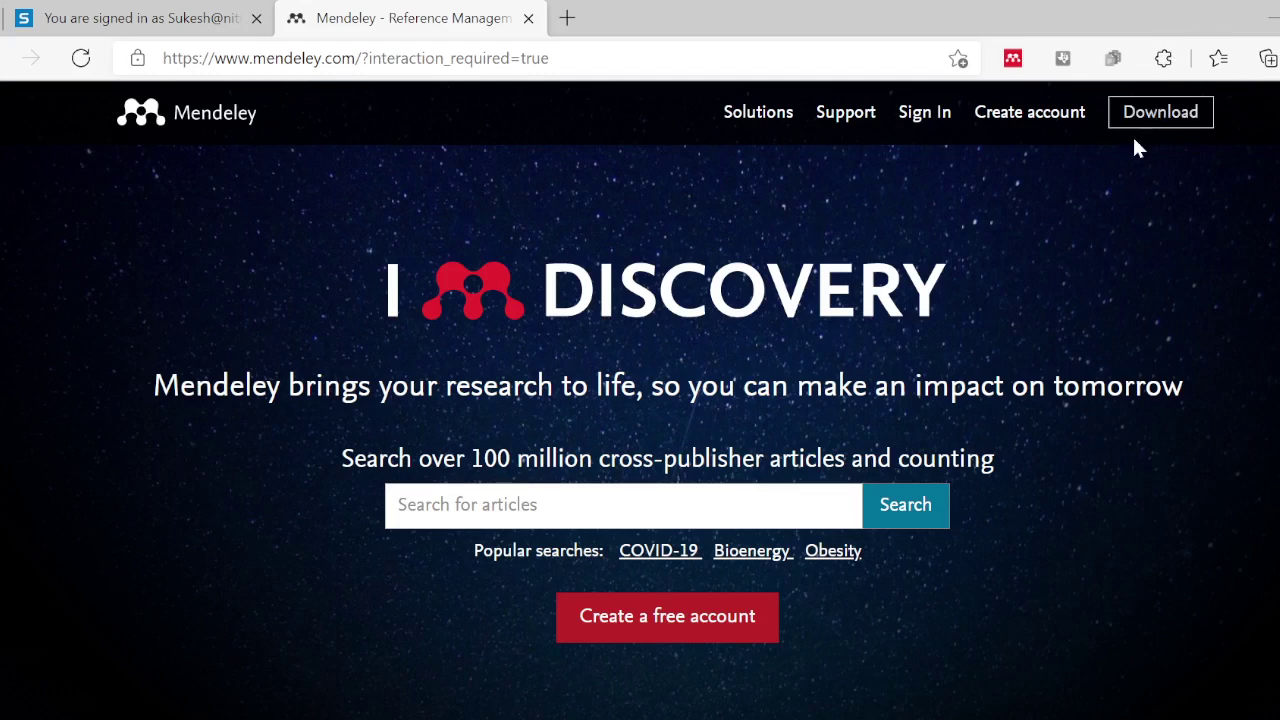
# - Switch to the Mendeley website in the browser, open the Mendeley Reference Manager download page for Windows and enlarge it
pyautogui.click(1157, 118)
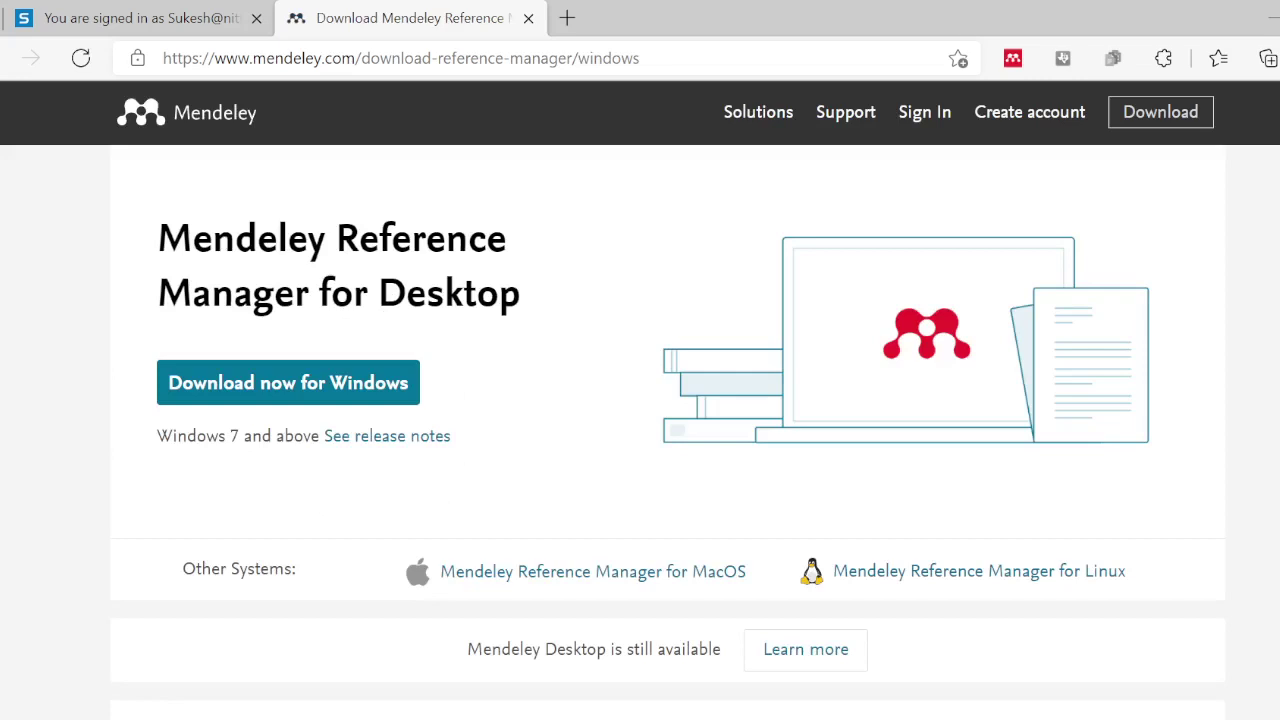
pyautogui.hotkey('ctrl', '+')
pyautogui.hotkey('ctrl', '+')
pyautogui.hotkey('ctrl', '+')
pyautogui.hotkey('ctrl', '+')
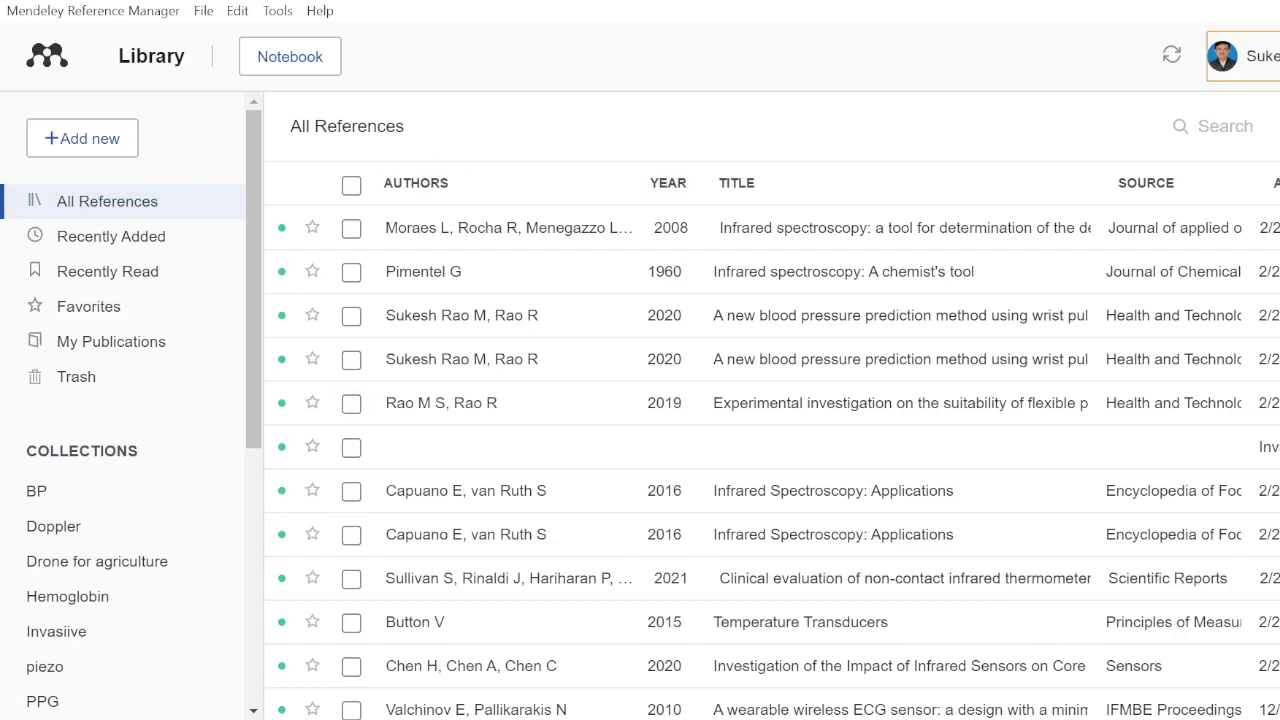
# - Switch to Mendeley Reference Manager and create a collection named "New Sensor"
pyautogui.click(1245, 56)
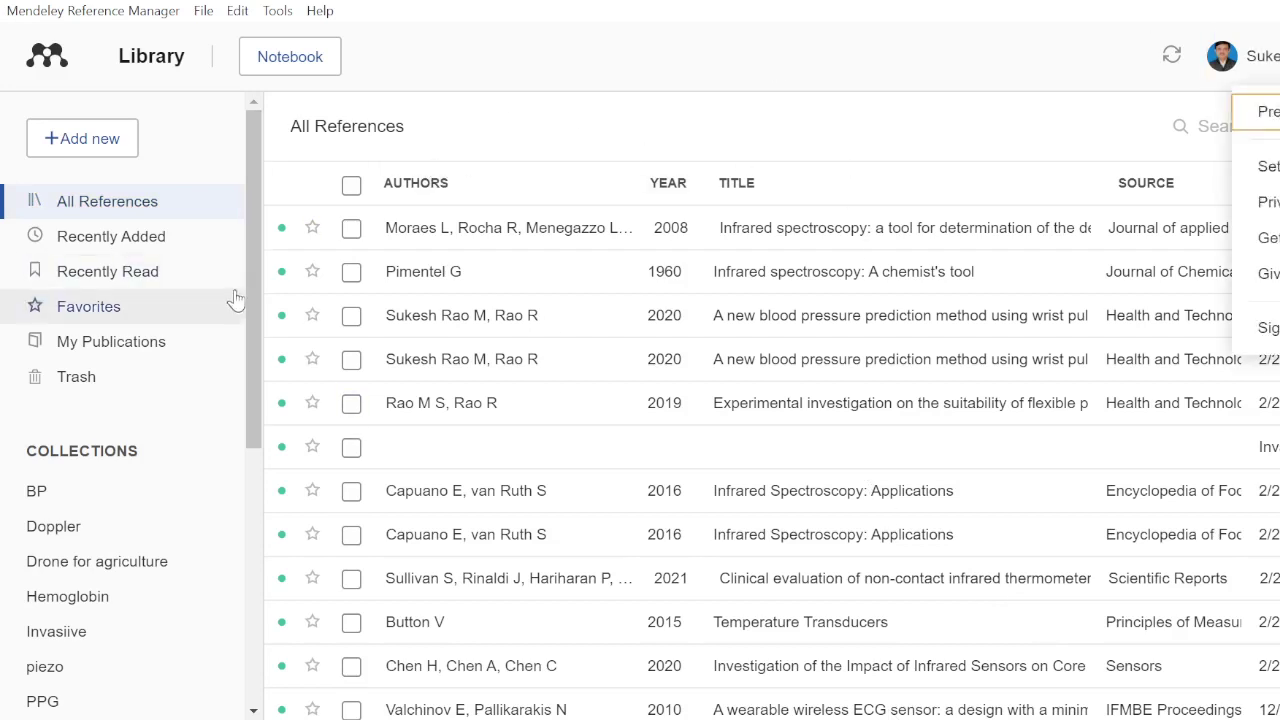
pyautogui.scroll(-1, 255, 333)
pyautogui.moveTo(255, 333); pyautogui.dragTo(265, 508)
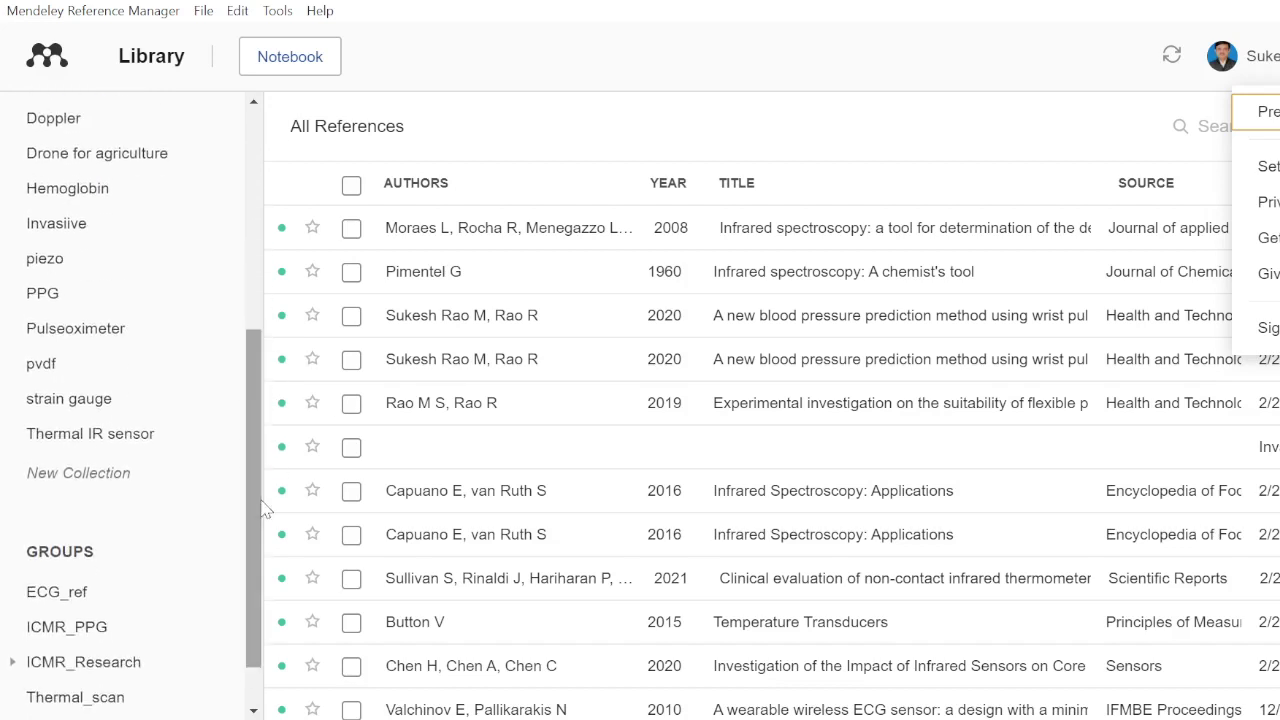
pyautogui.click(128, 470)
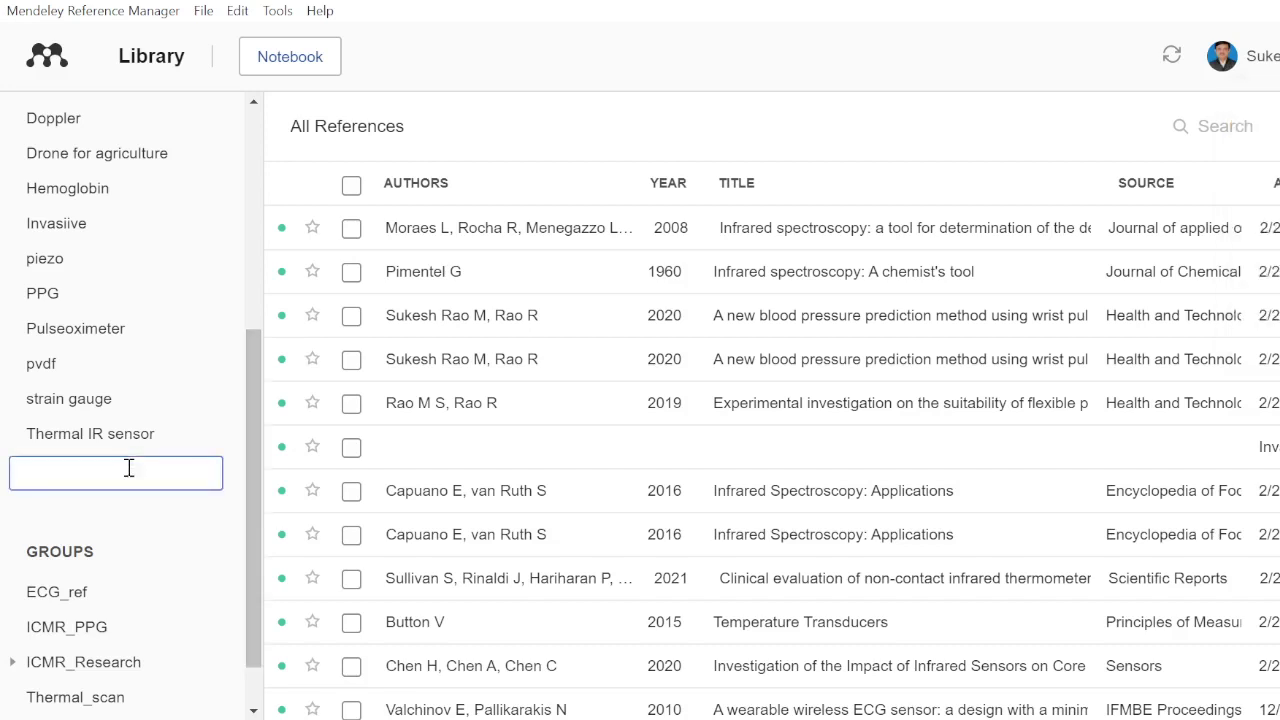
pyautogui.write('News')
pyautogui.write('Sensor')
pyautogui.press('Return')
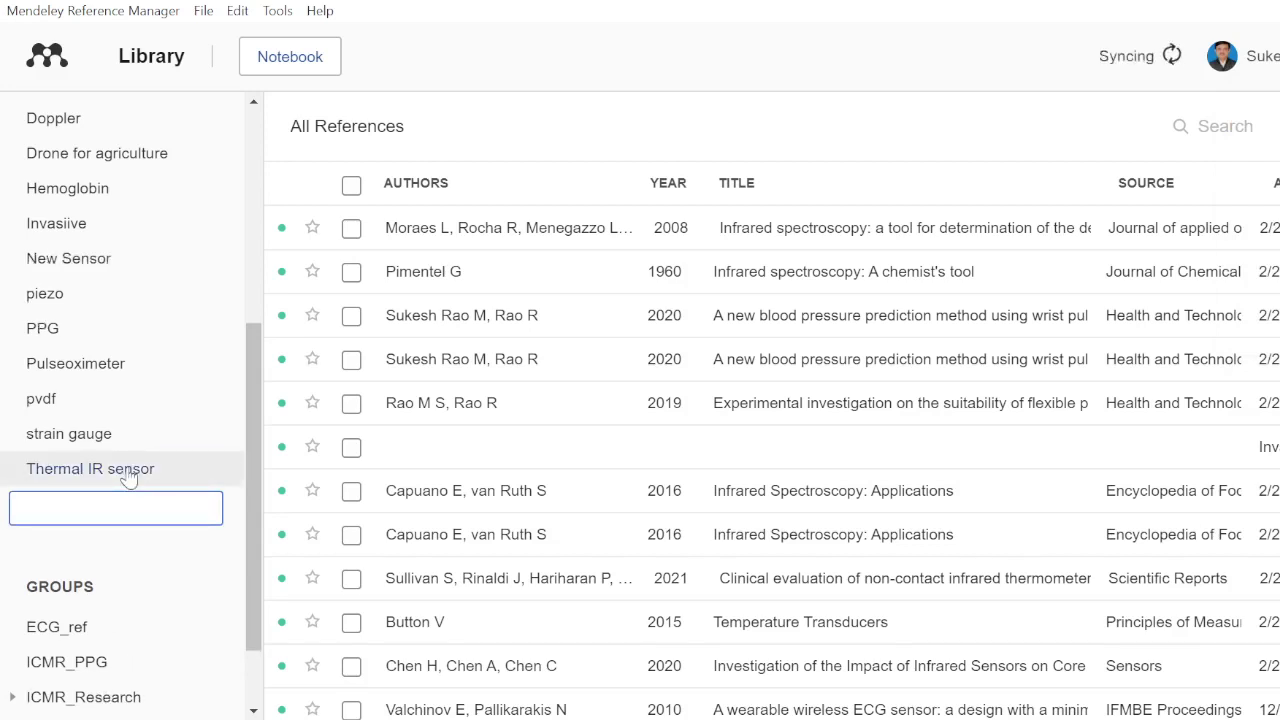
# - Add a reference file from the computer to the New Sensor collection, and start adding another entry manually
pyautogui.click(172, 263)
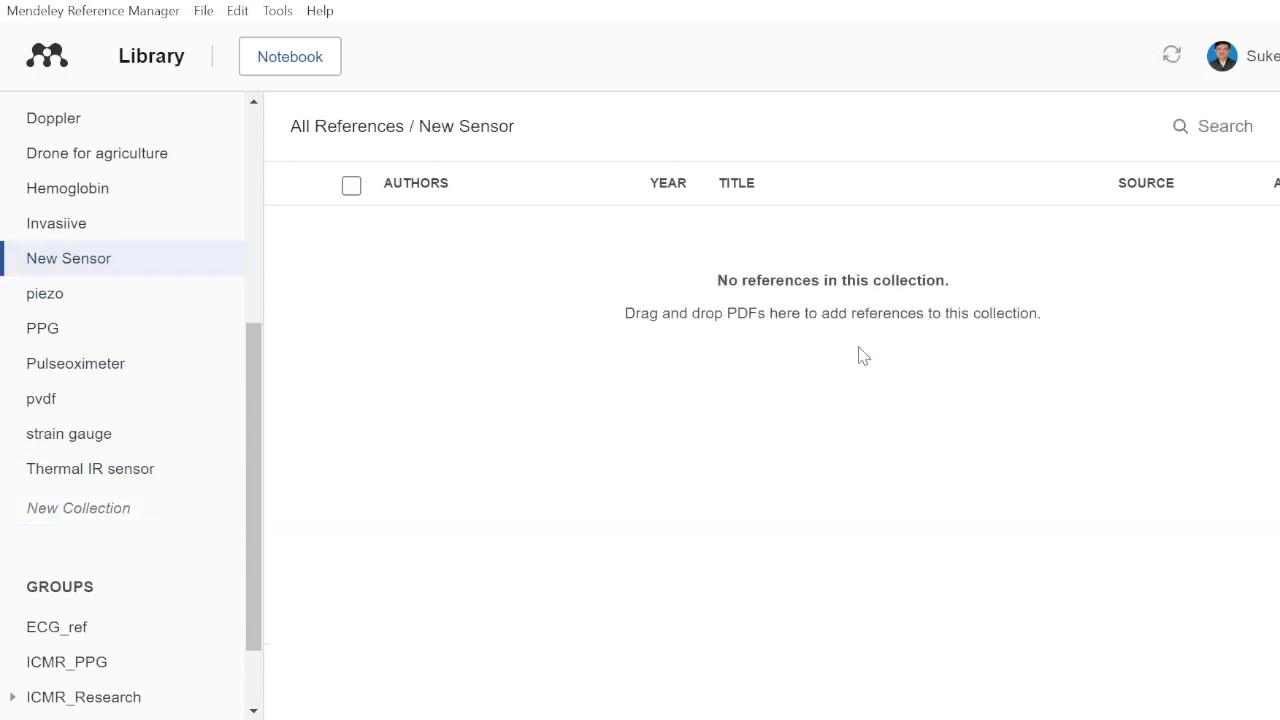
pyautogui.click(253, 104)
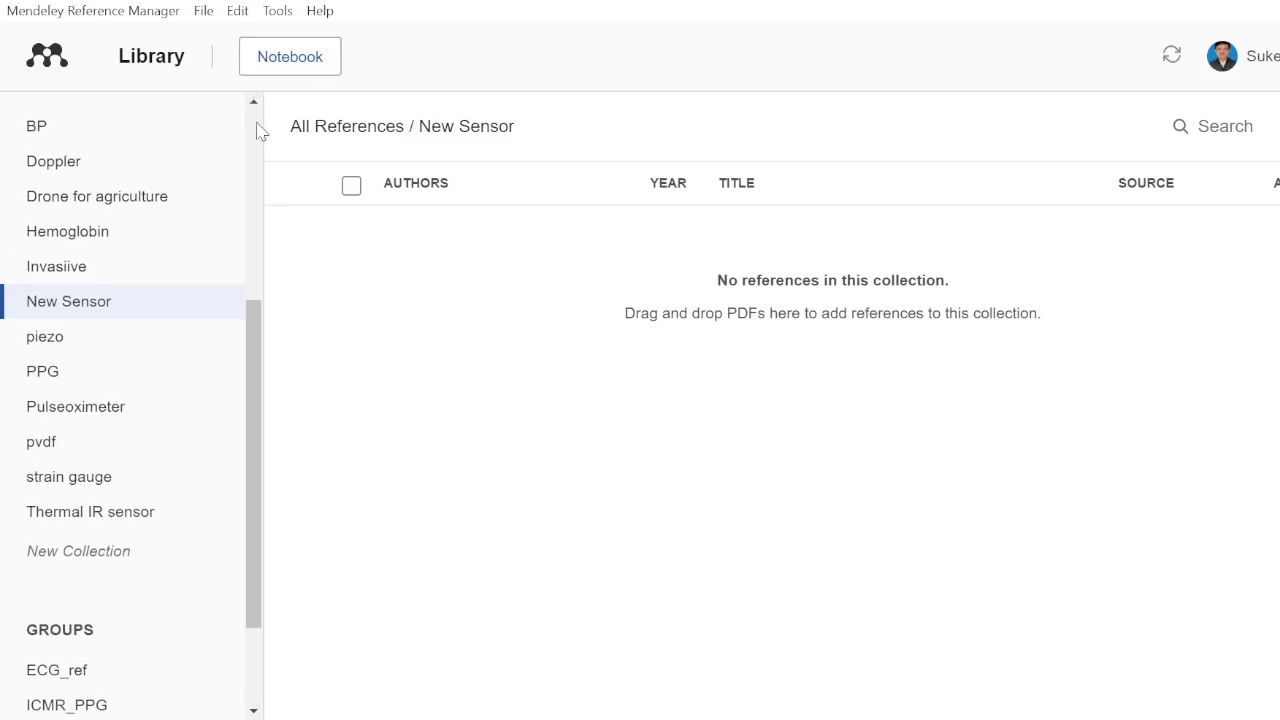
pyautogui.moveTo(254, 340); pyautogui.dragTo(246, 109)
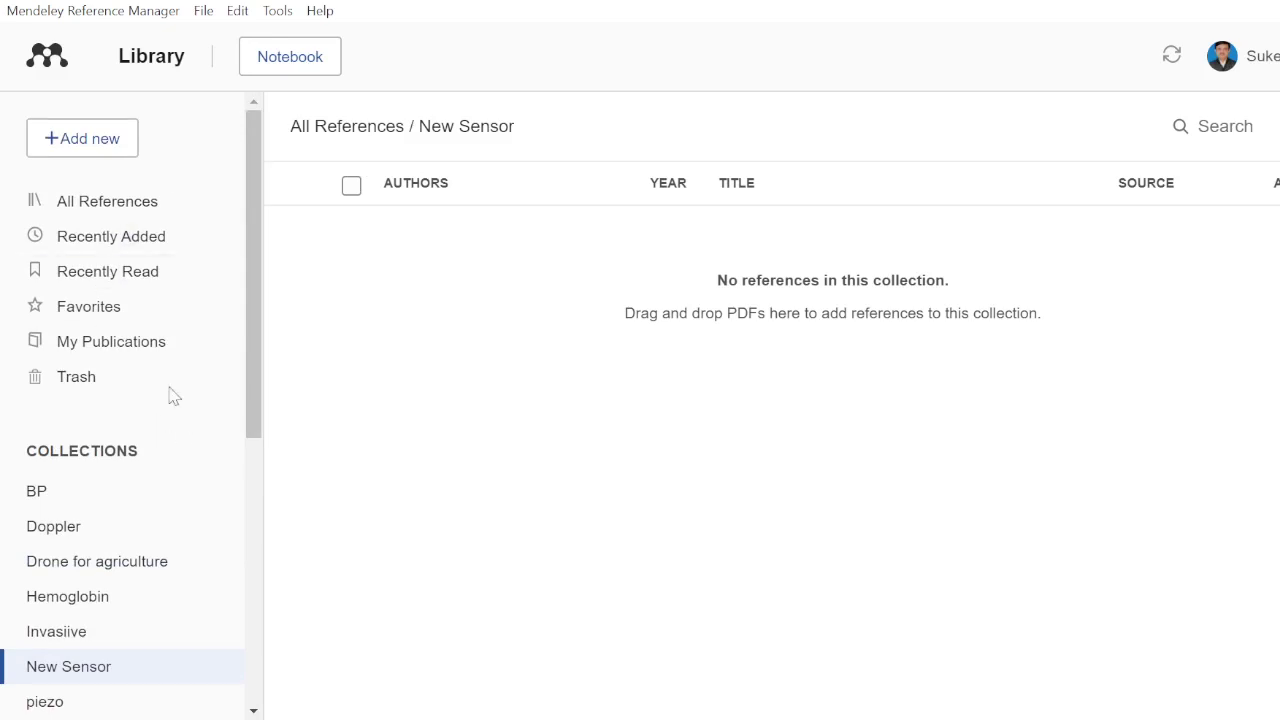
pyautogui.click(86, 146)
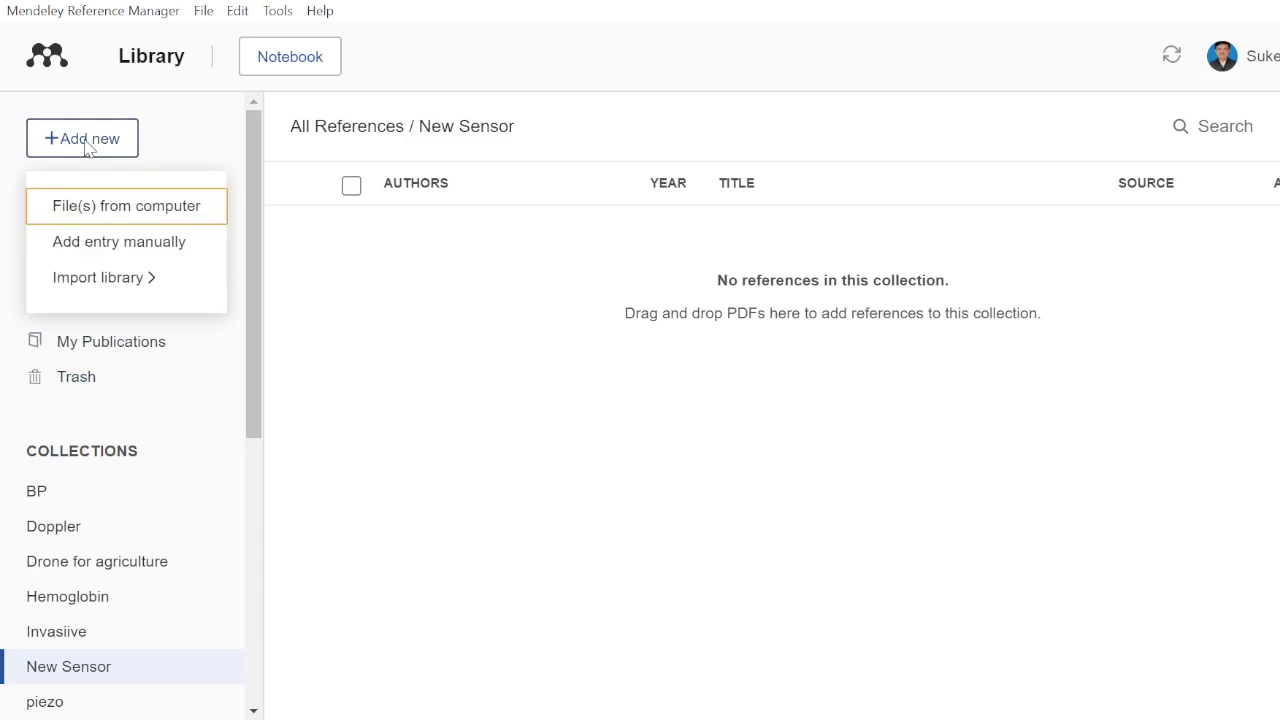
pyautogui.click(166, 212)
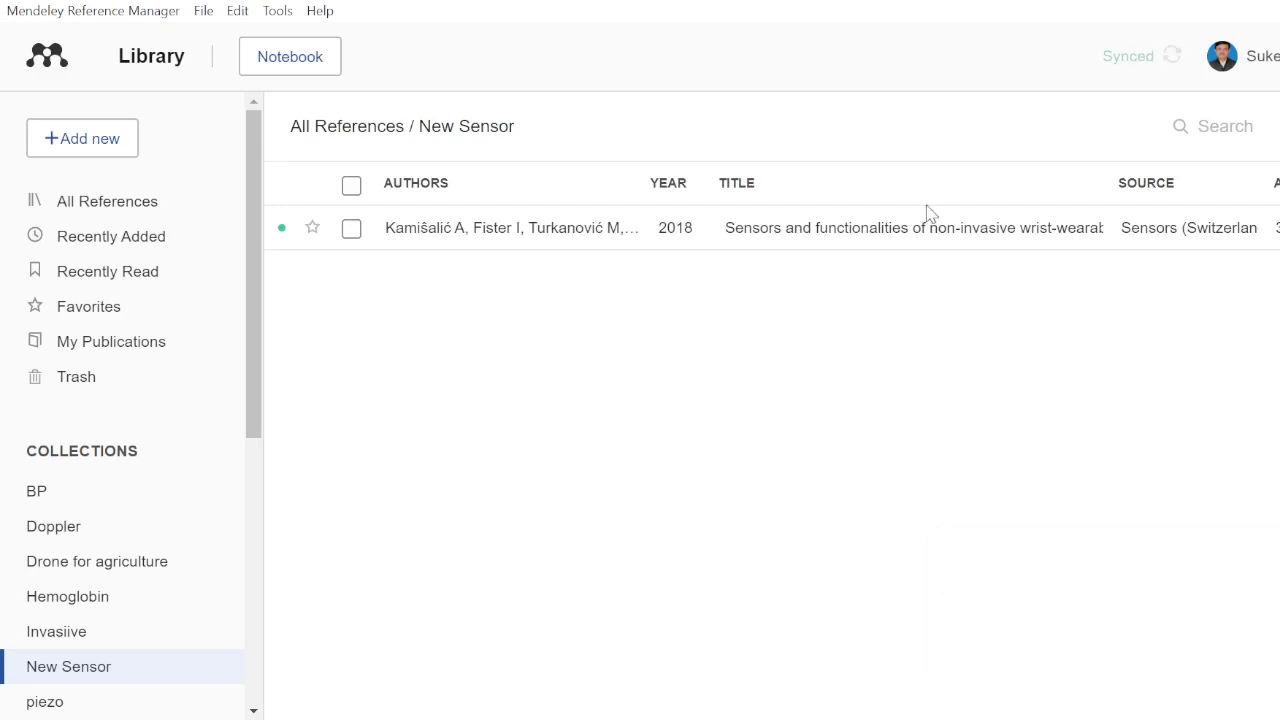
pyautogui.click(120, 140)
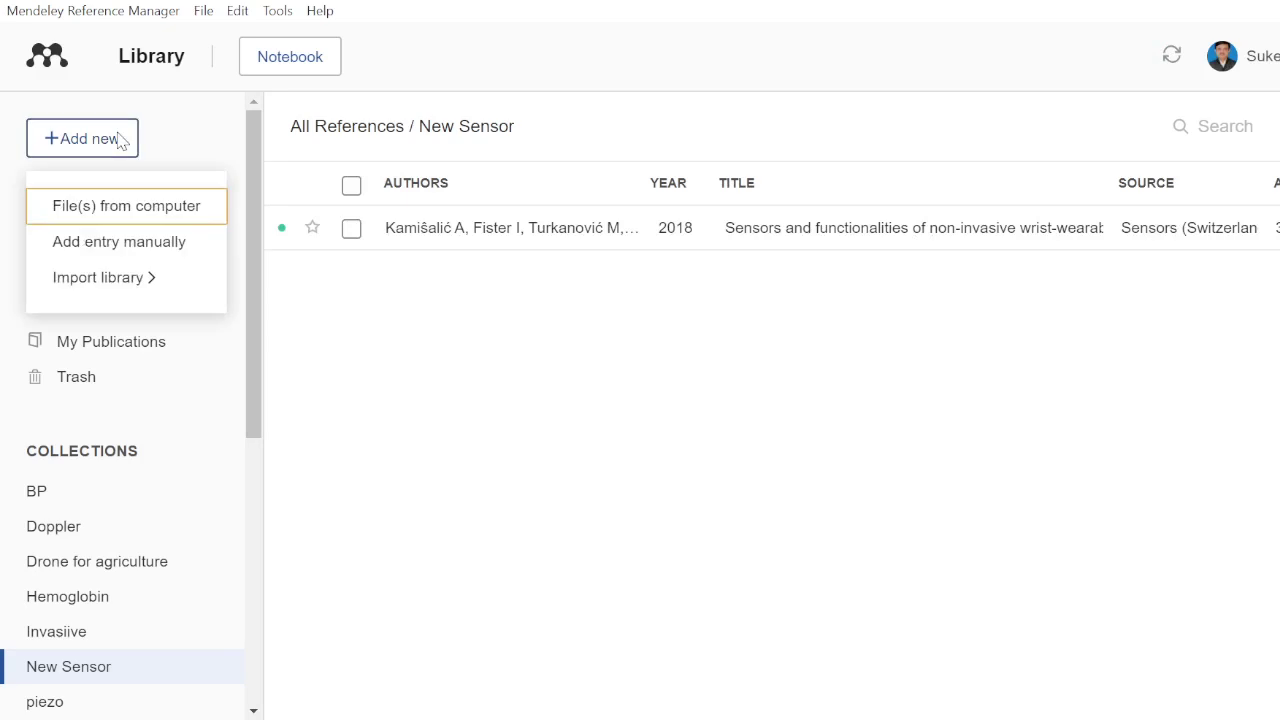
pyautogui.click(119, 245)
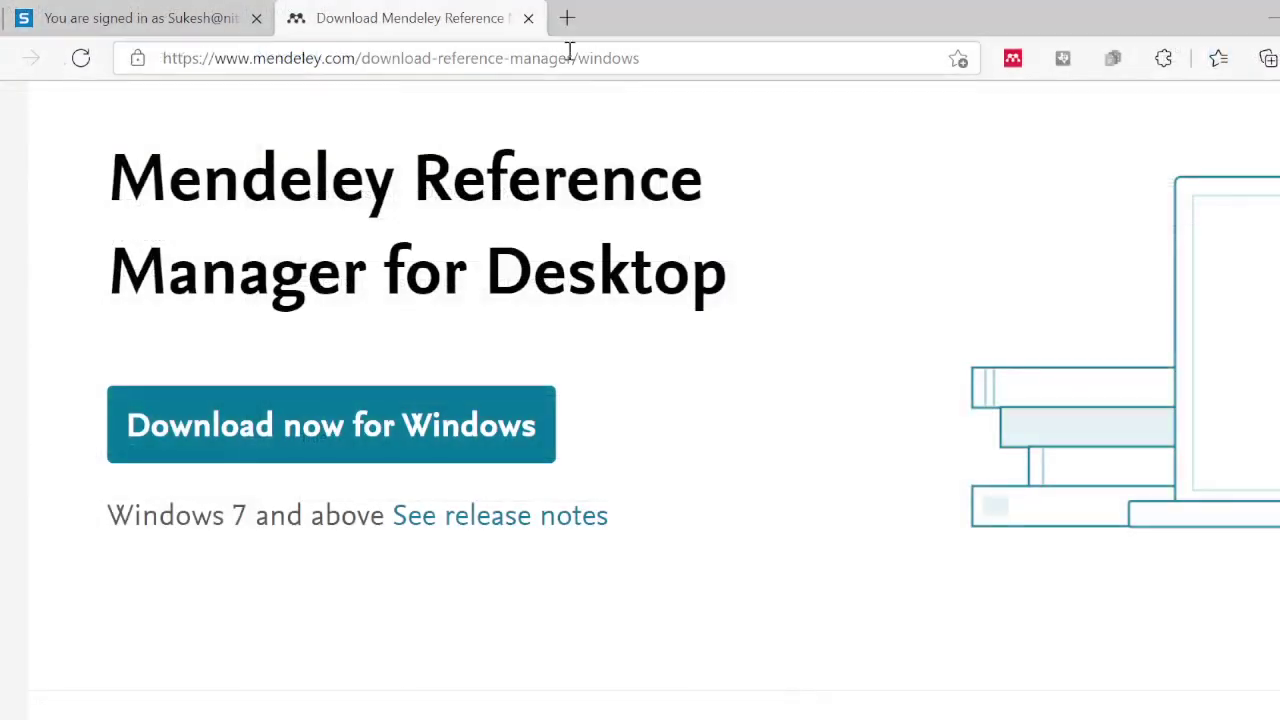
# - Search the web for "spectroscopy journal" in a new browser tab
pyautogui.click(567, 19)
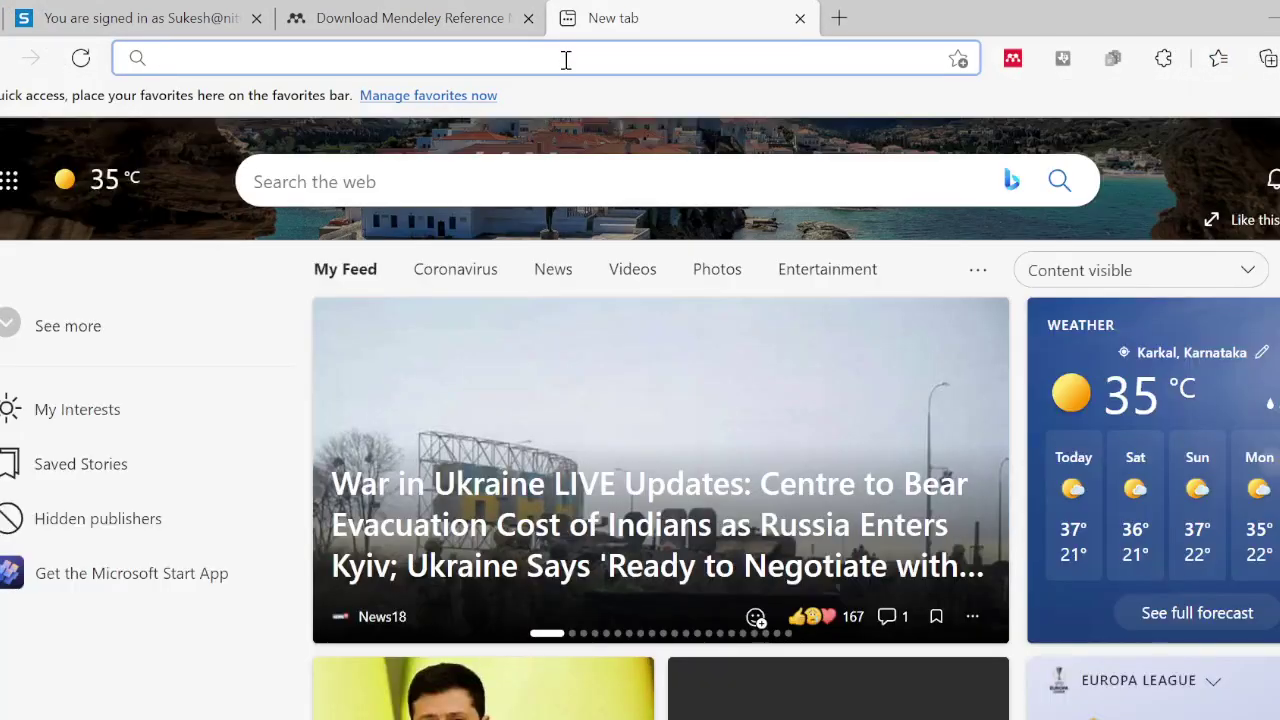
pyautogui.write('spec')
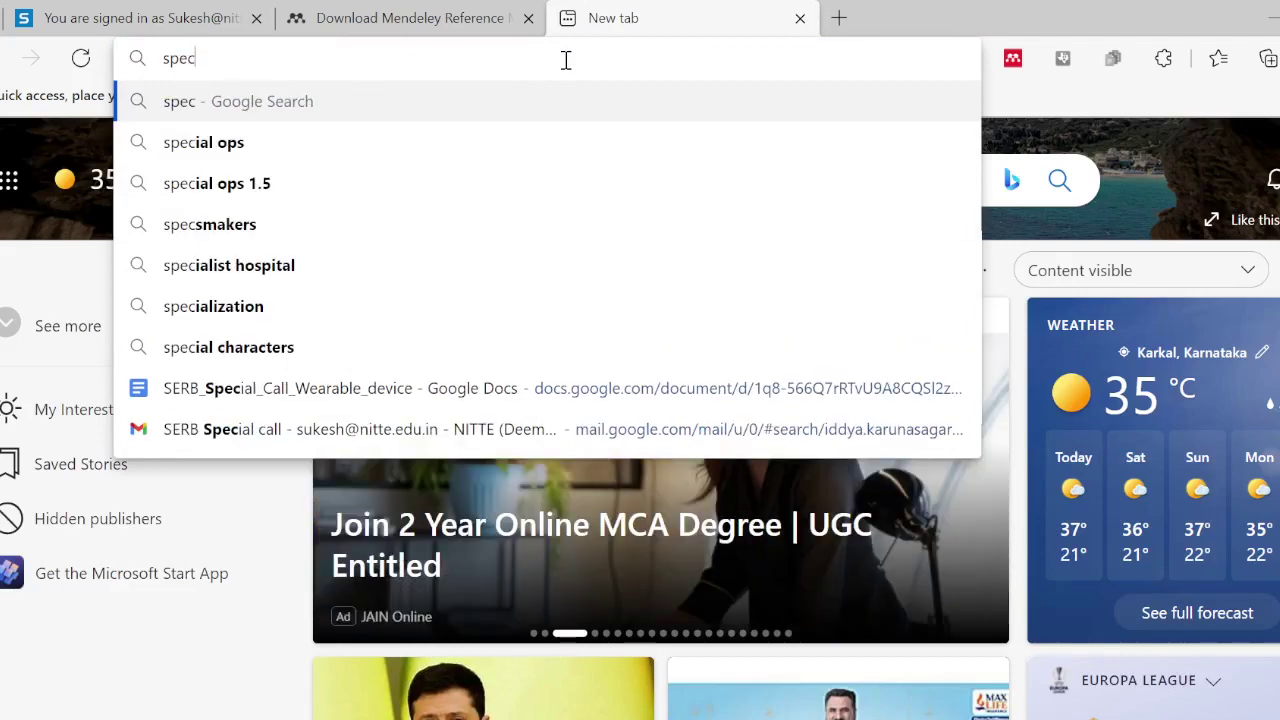
pyautogui.write('tro')
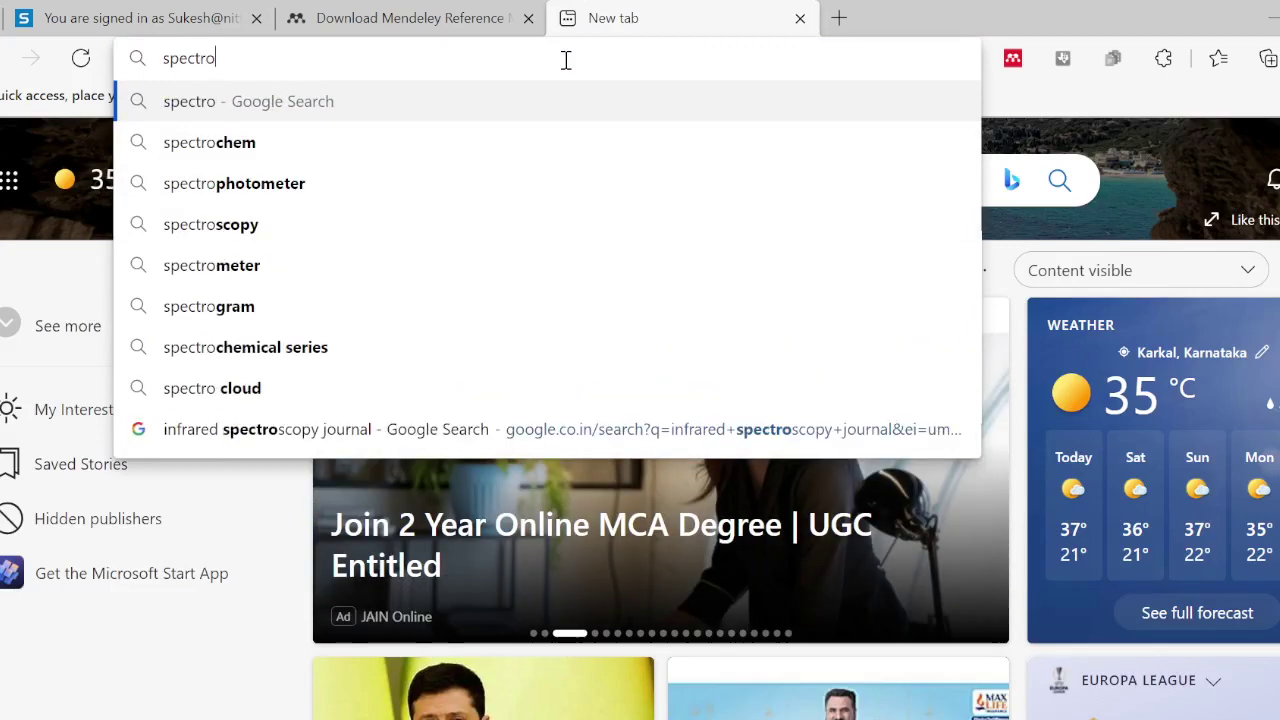
pyautogui.write('scopy ')
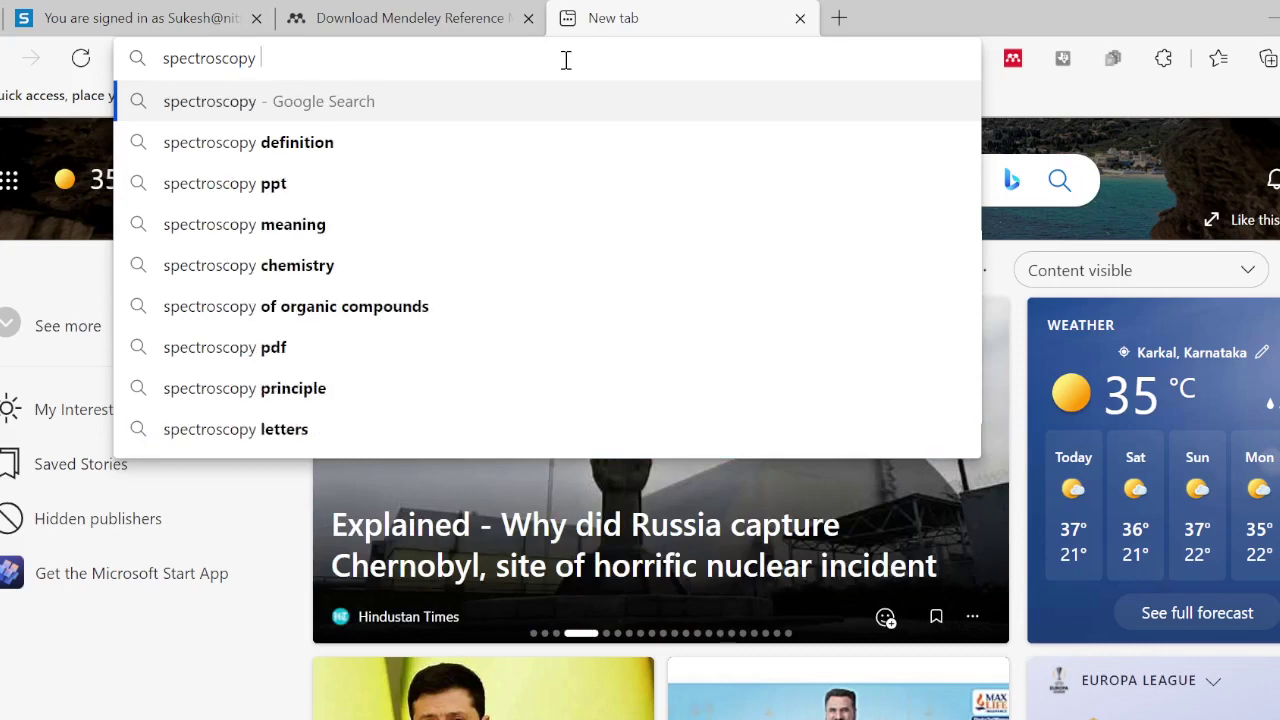
pyautogui.write('journal')
pyautogui.press('Return')
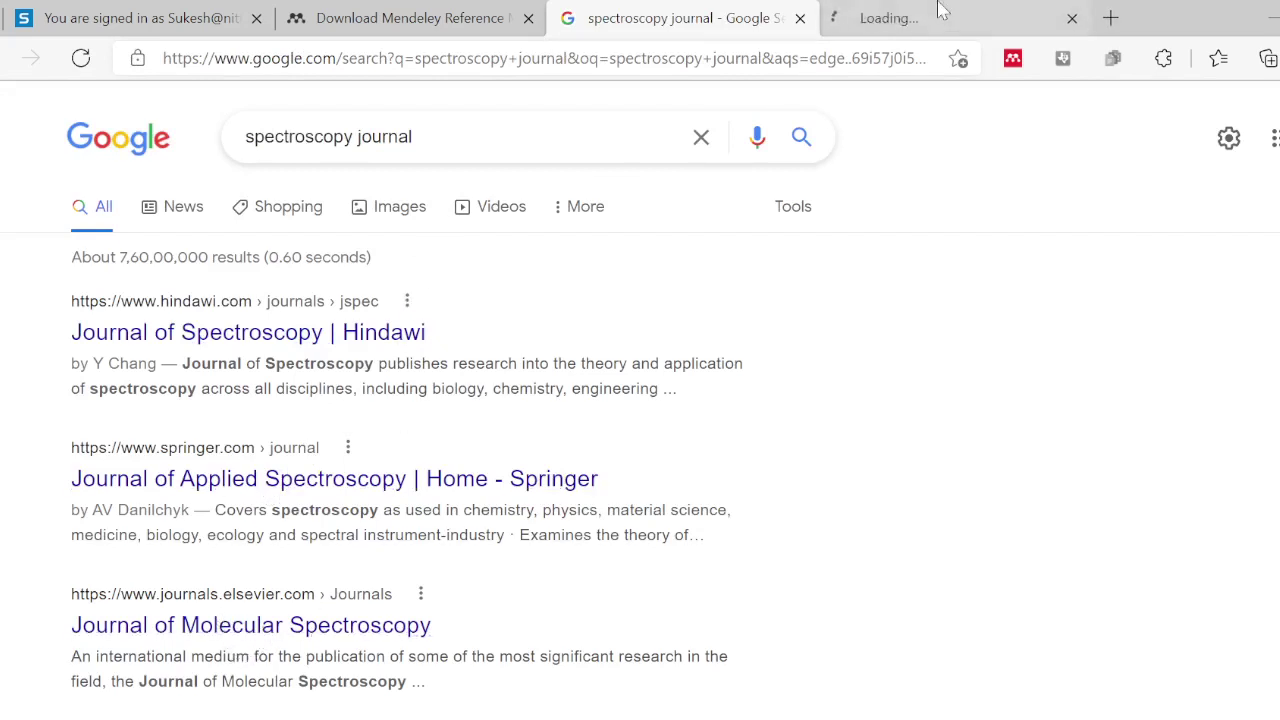
# - Open the Elsevier page of the Journal of Molecular Spectroscopy, accept all cookies and look through the page
pyautogui.click(962, 12)
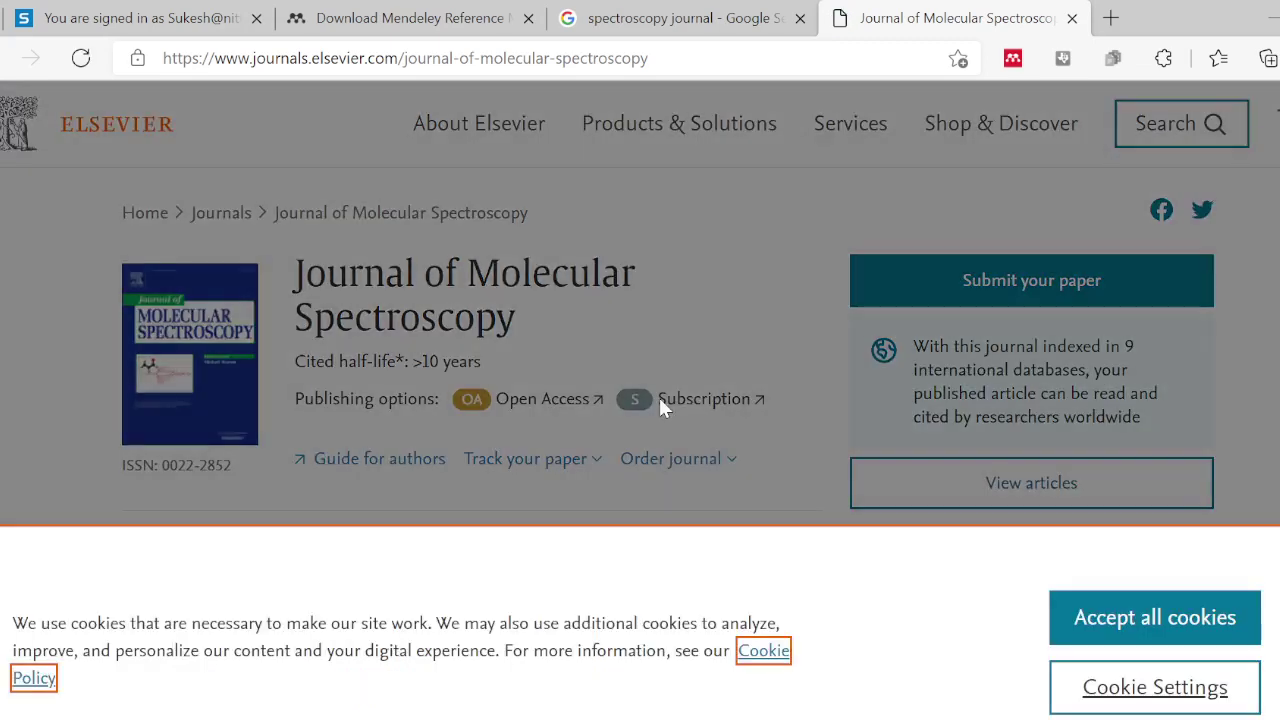
pyautogui.click(1184, 643)
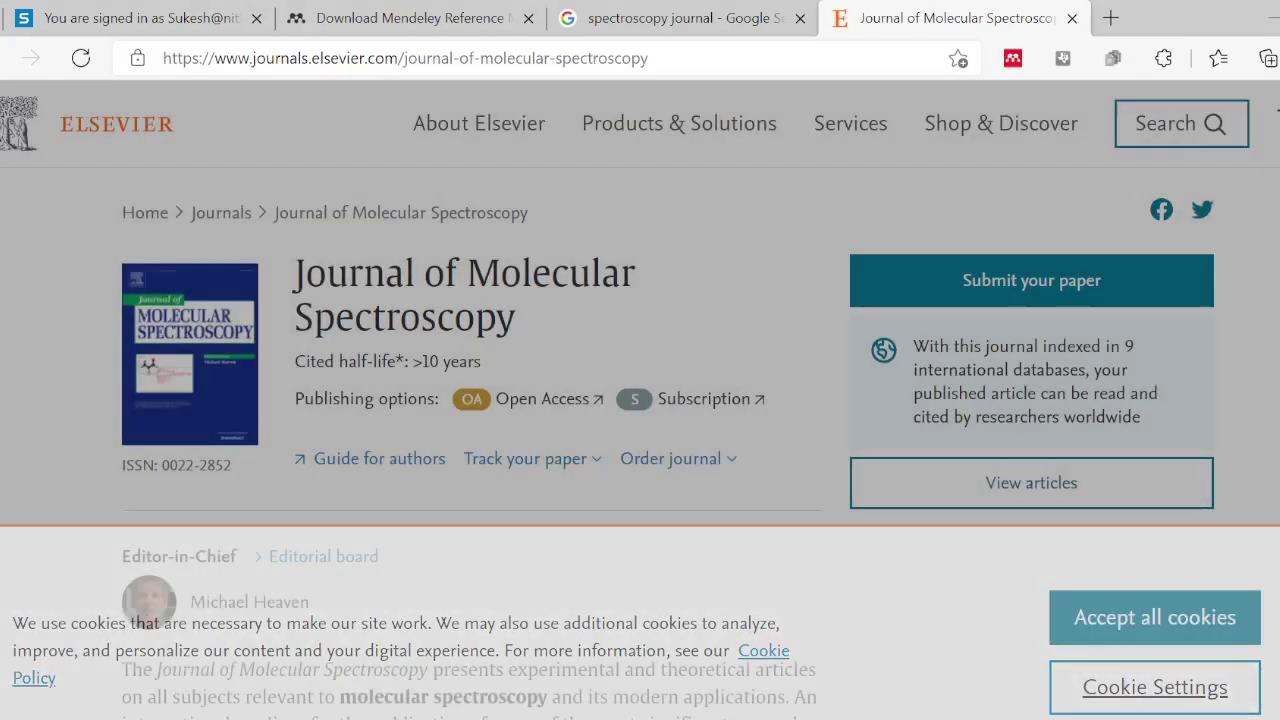
pyautogui.scroll(-4, 640, 400)
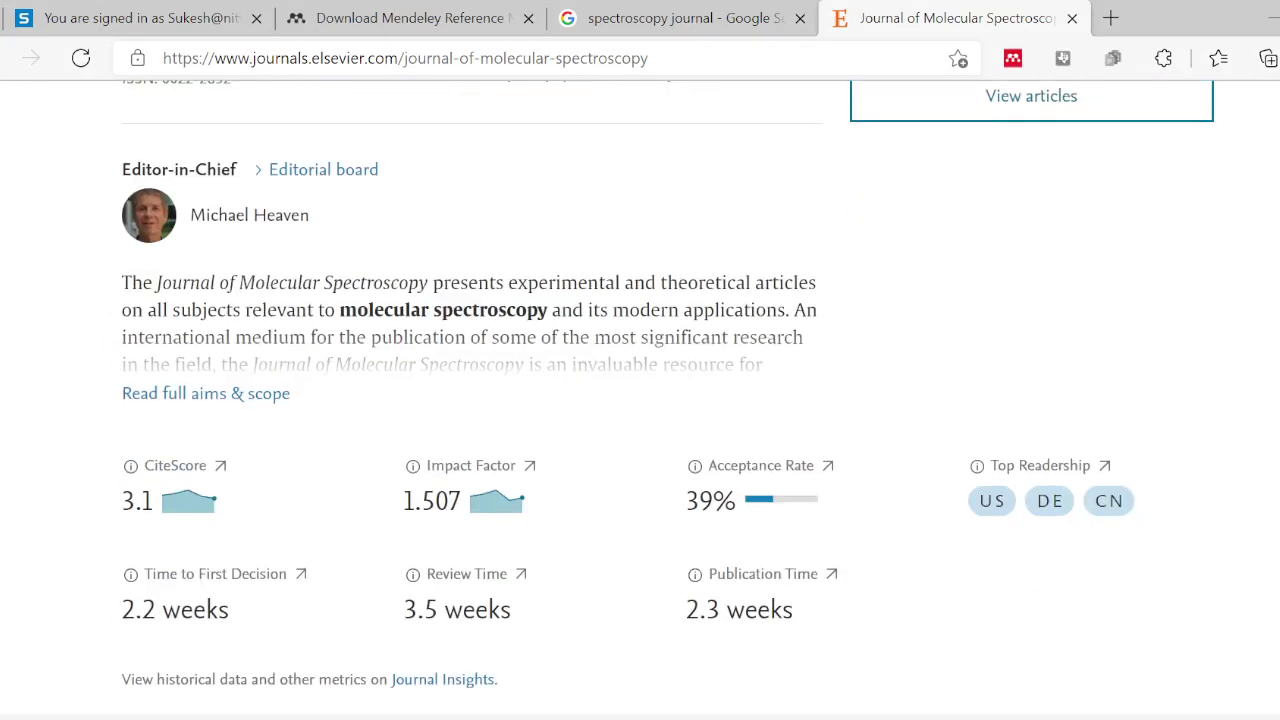
pyautogui.scroll(4, 640, 400)
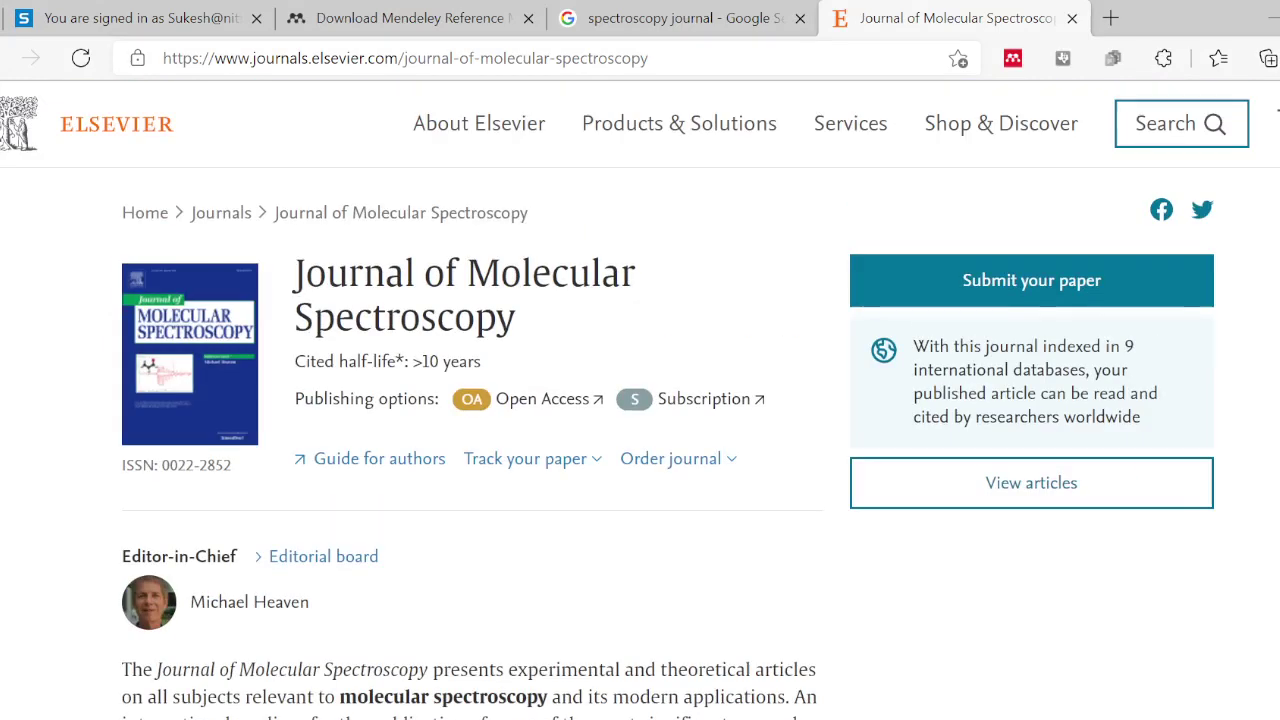
# - Open the ScienceDirect page of the Journal of Molecular Spectroscopy from the search results and close the Elsevier page
pyautogui.click(715, 15)
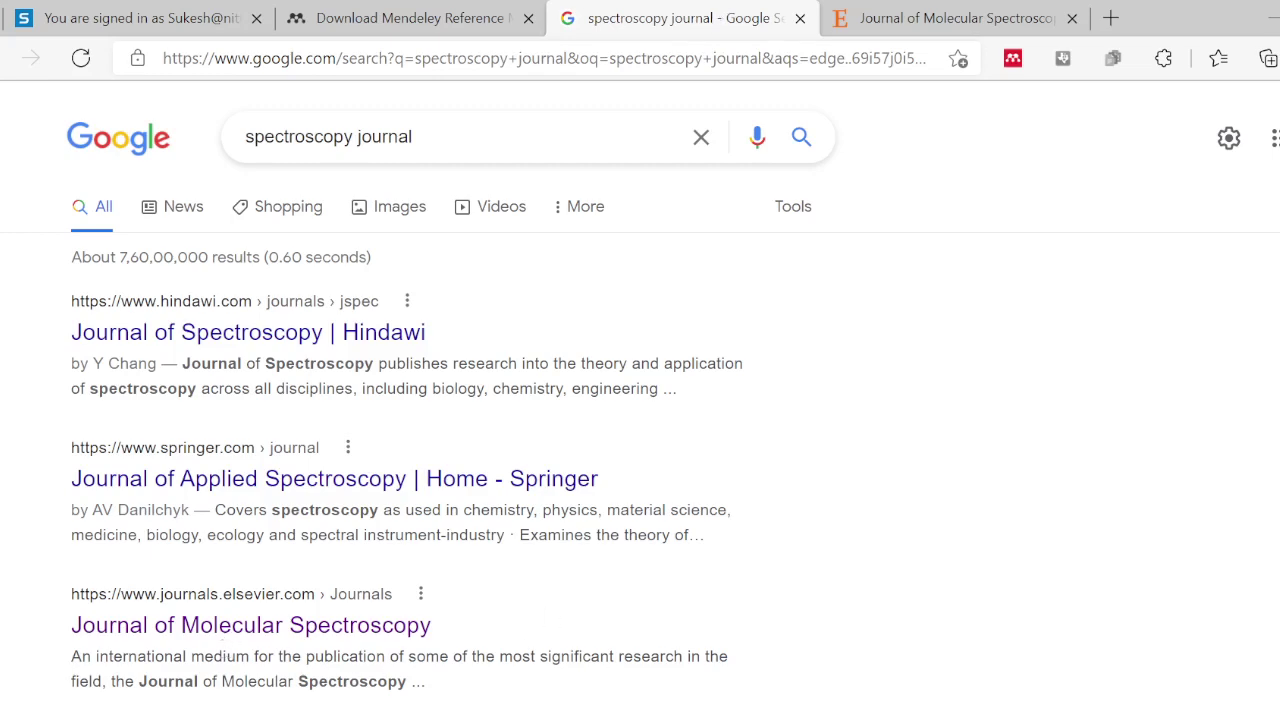
pyautogui.scroll(-4, 437, 385)
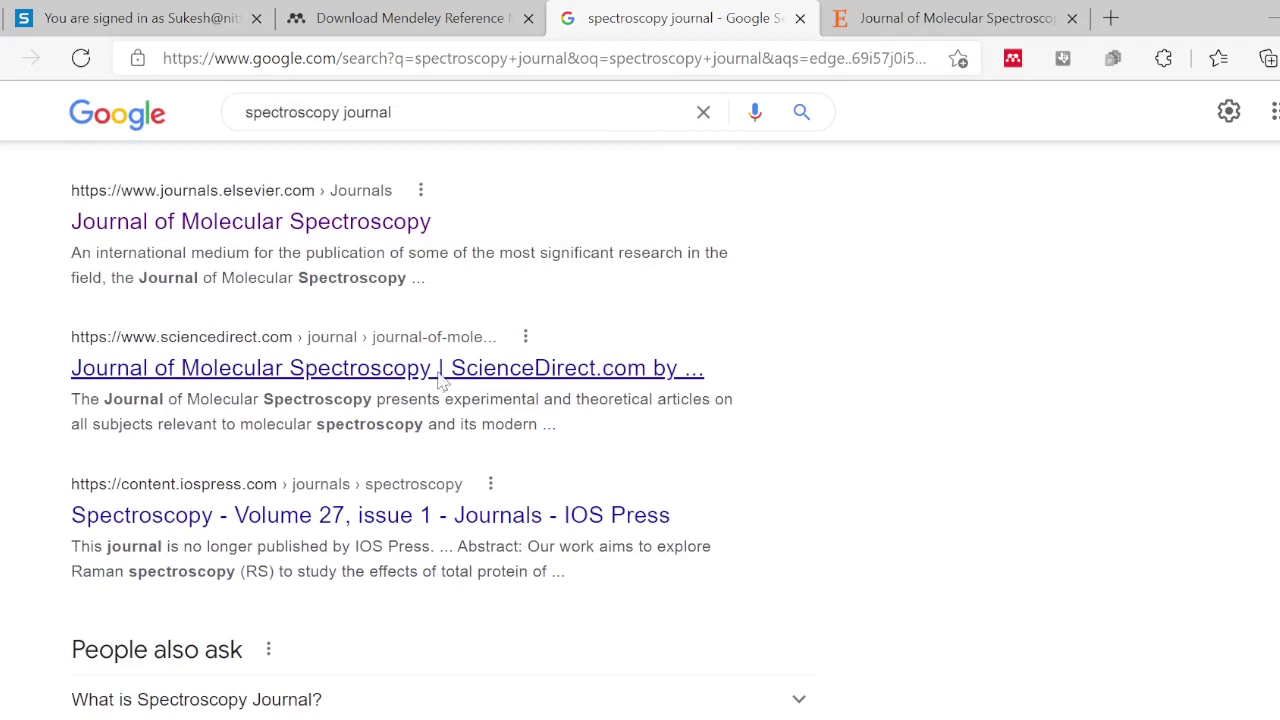
pyautogui.middleClick(513, 378)
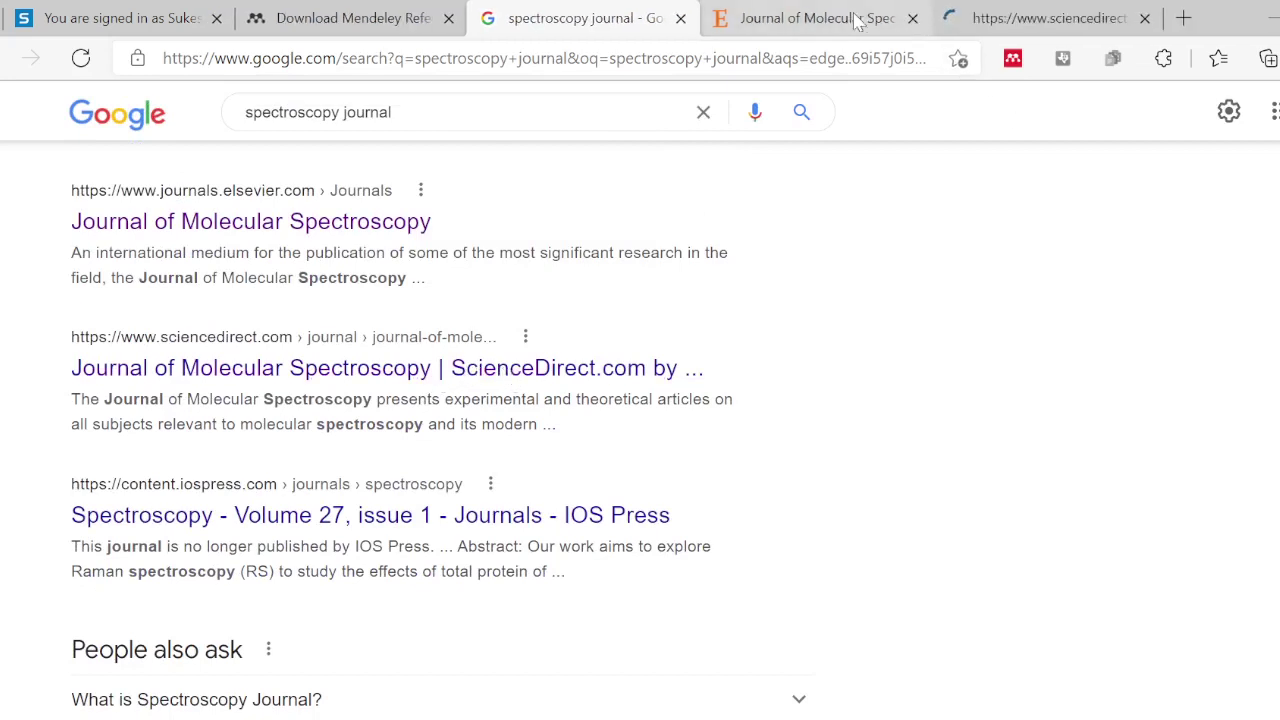
pyautogui.click(913, 18)
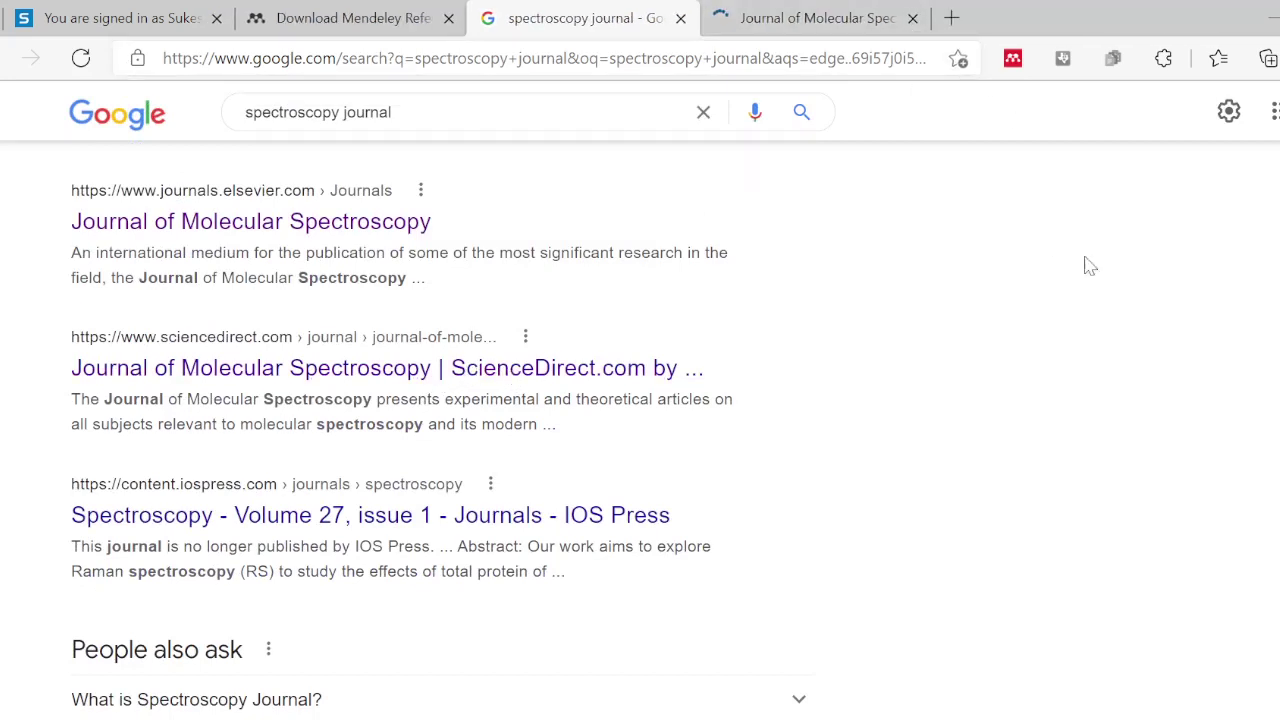
pyautogui.click(955, 18)
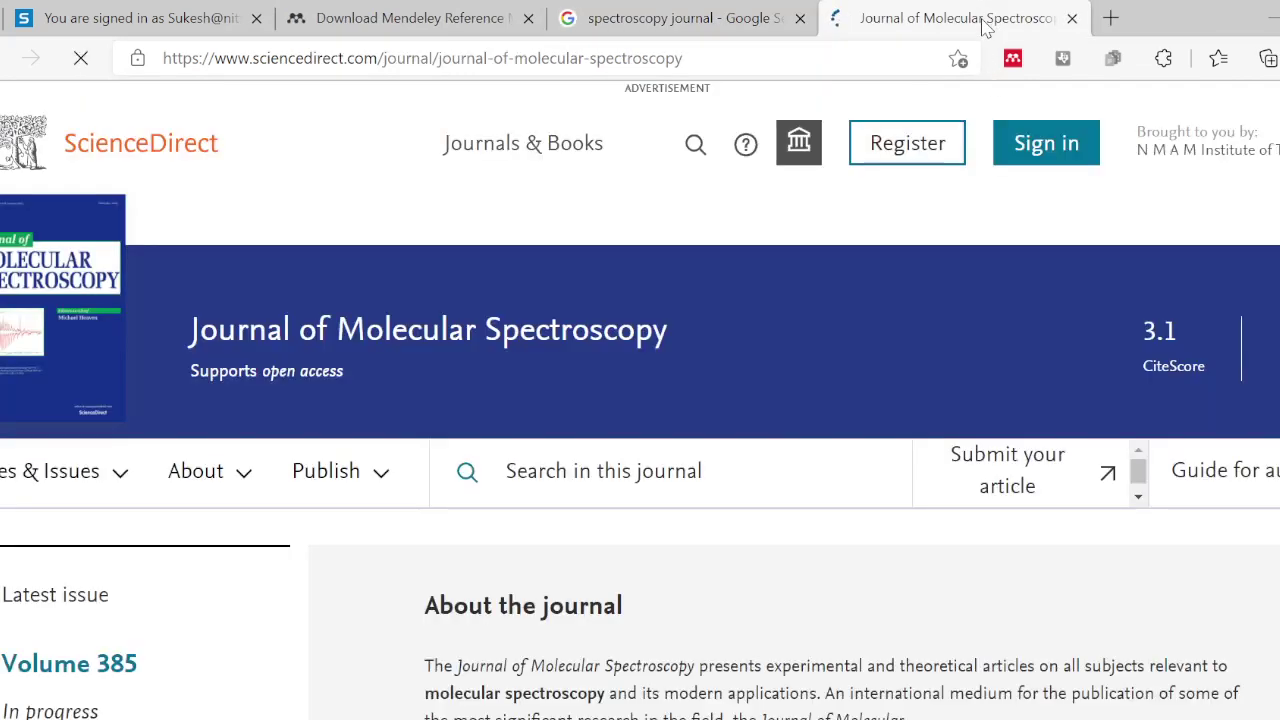
pyautogui.scroll(-3, 640, 400)
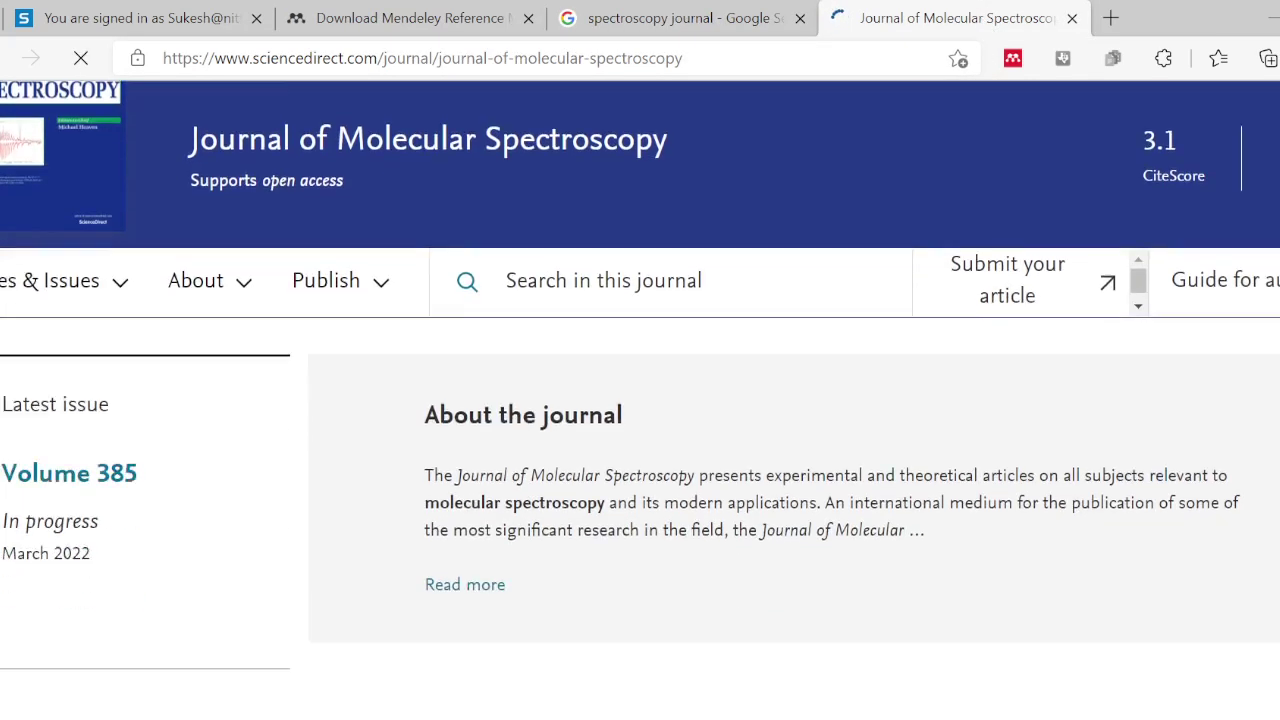
pyautogui.scroll(2, 640, 400)
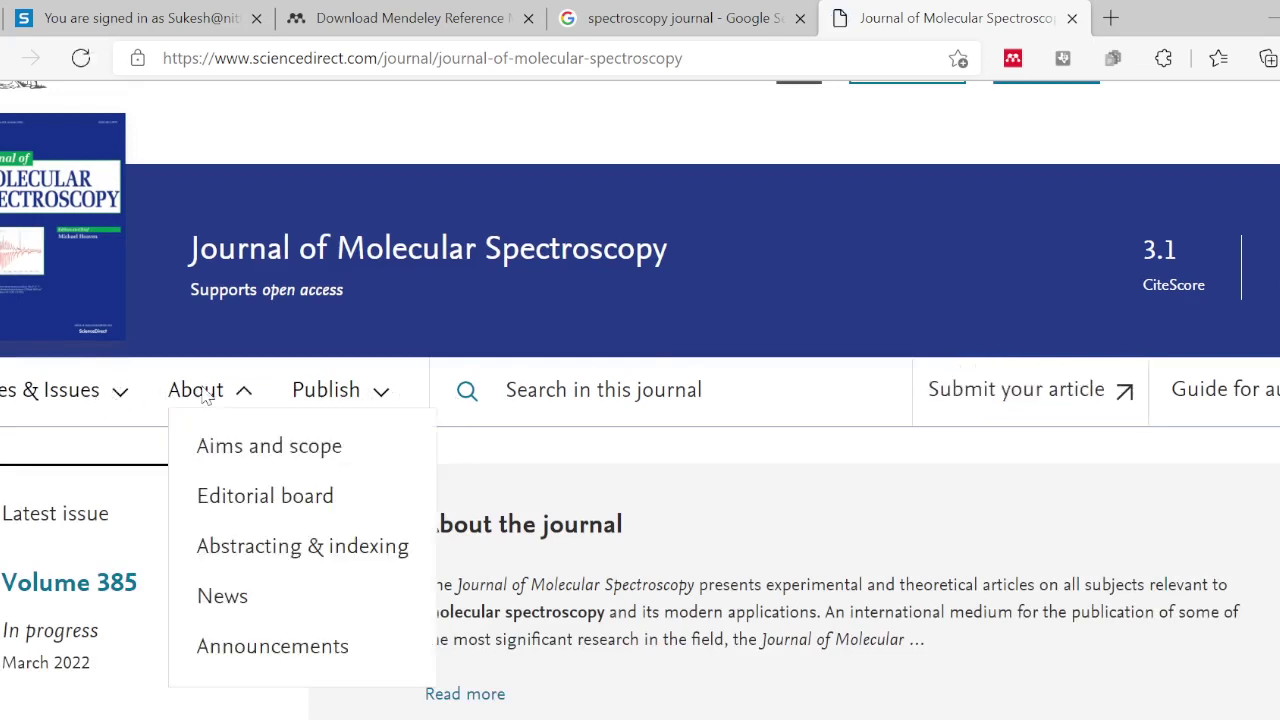
# - Return to the Google results and search for the suggested query "spectroscopy review article"
pyautogui.click(690, 18)
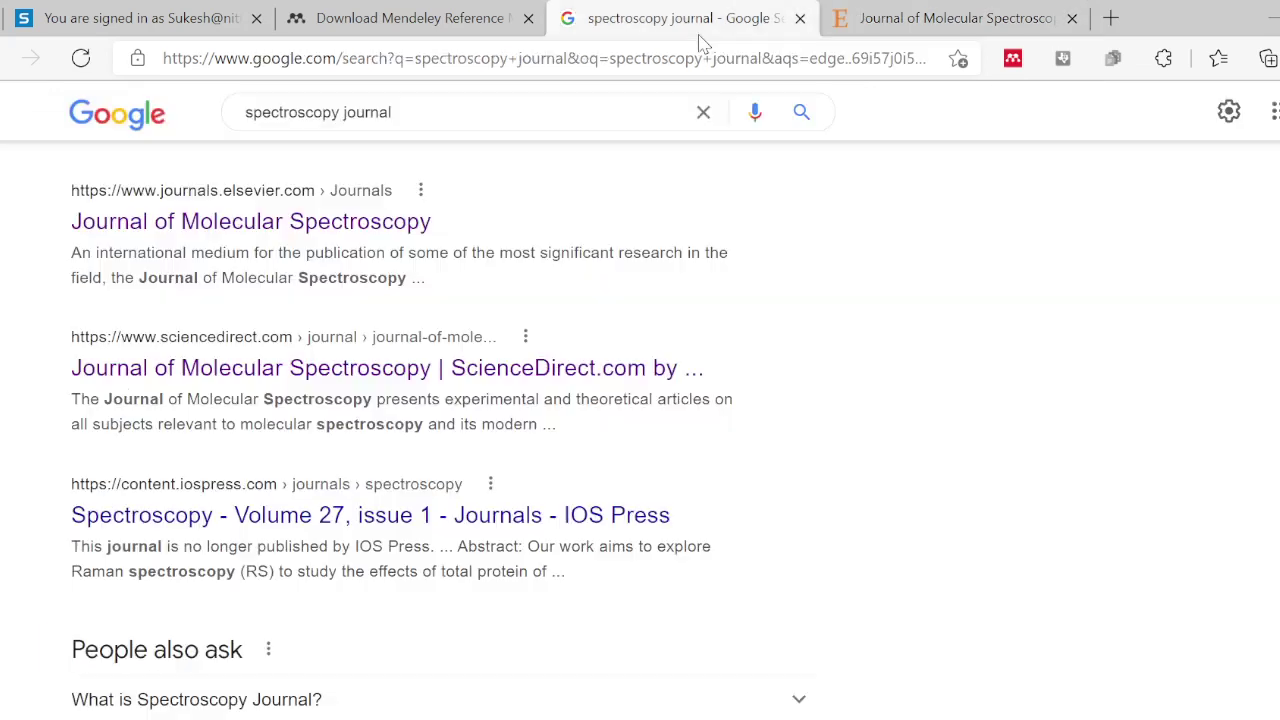
pyautogui.click(343, 114)
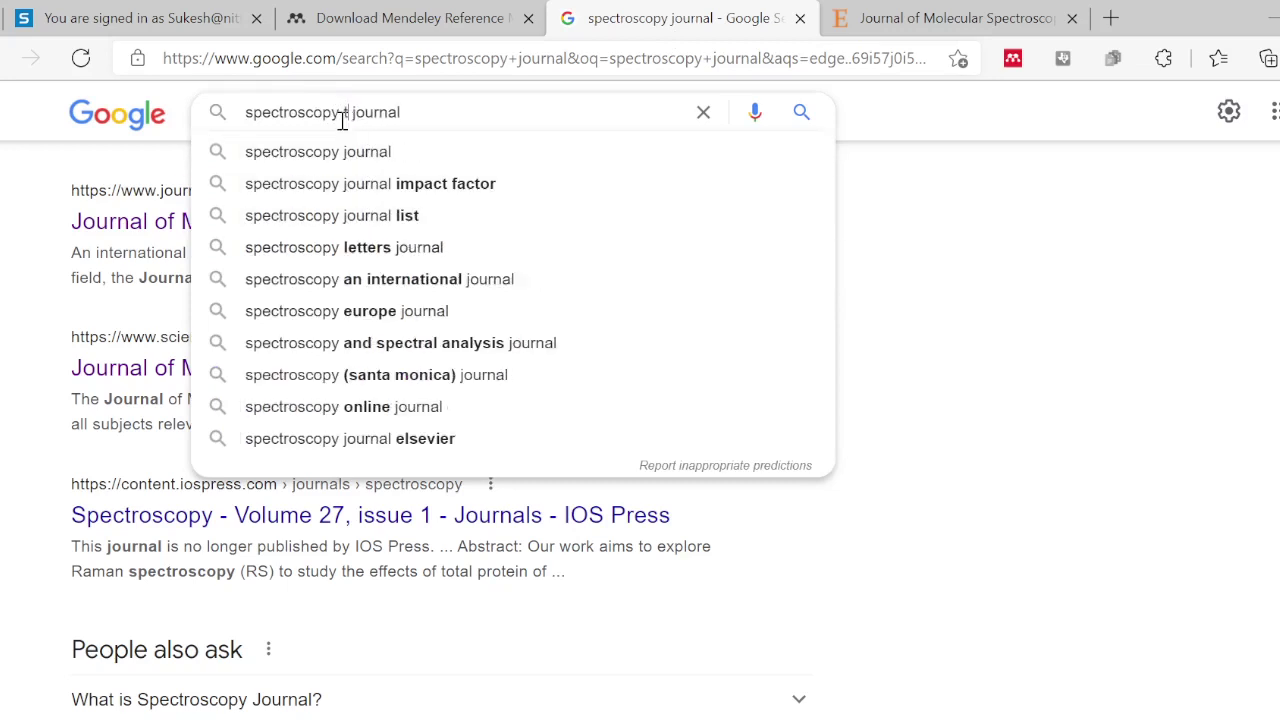
pyautogui.write('other')
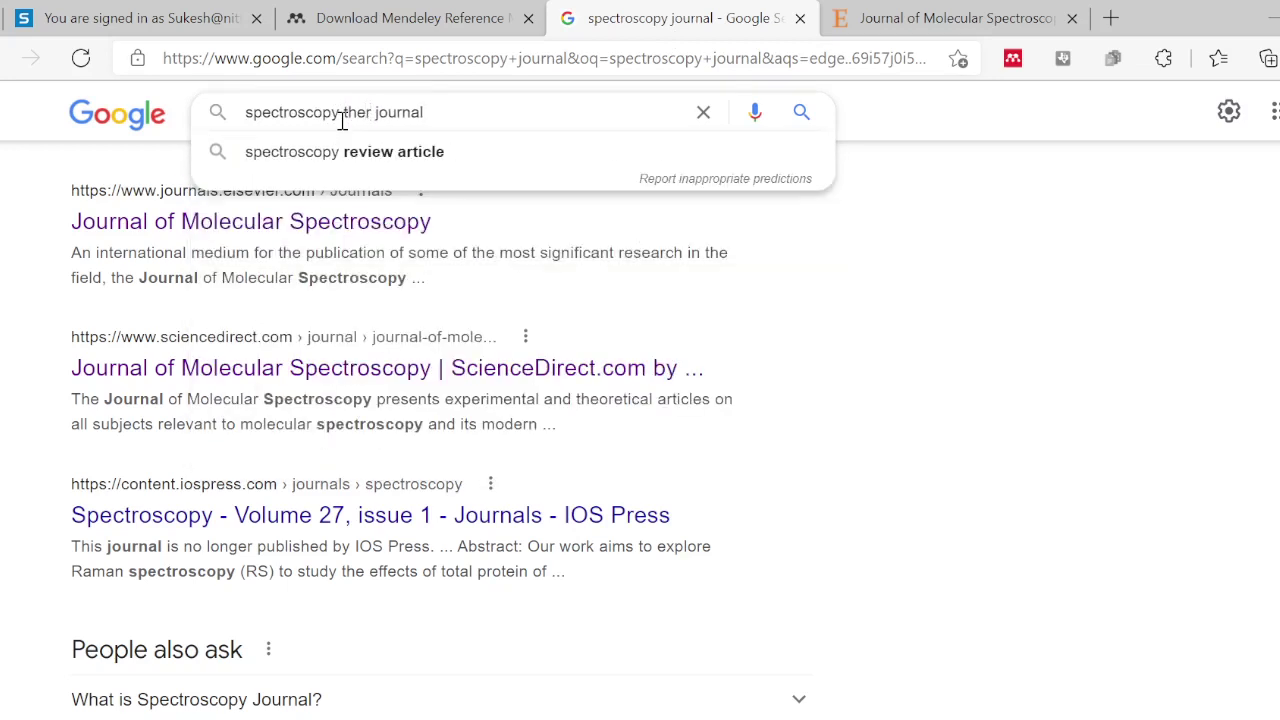
pyautogui.press('Down')
pyautogui.press('Return')
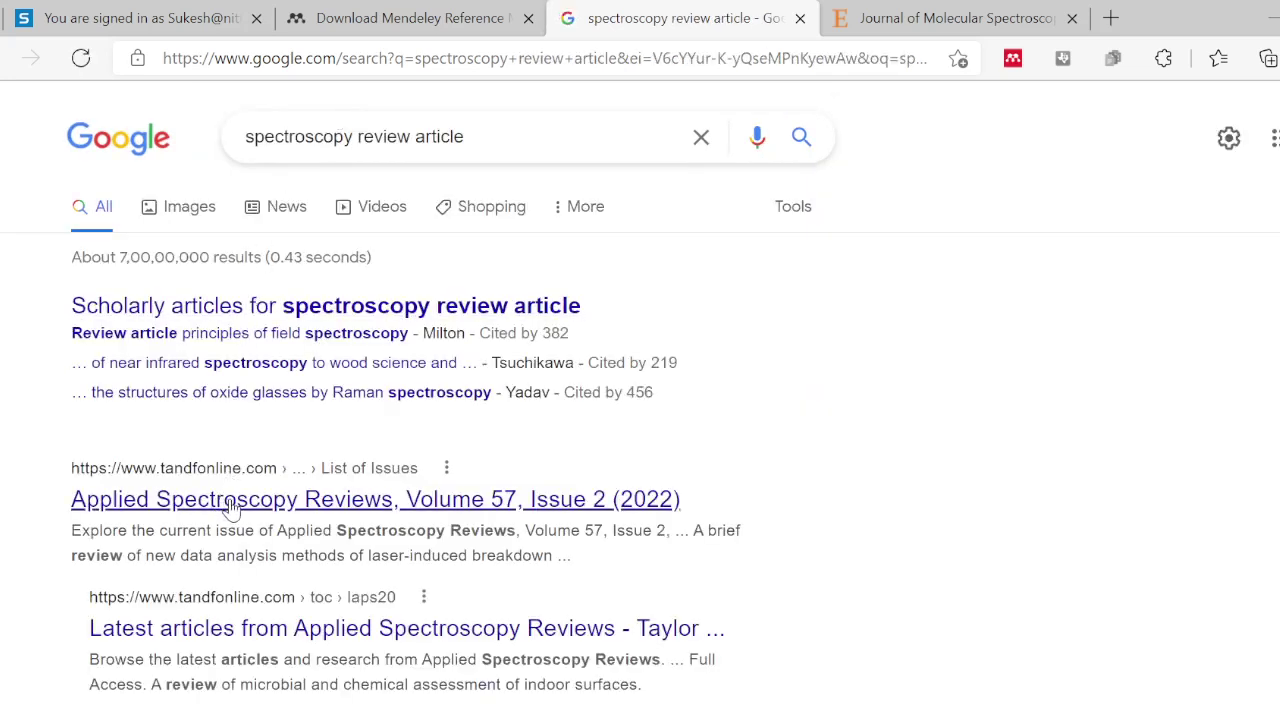
# - Open Applied Spectroscopy Reviews, Volume 57, Issue 2 (2022) from the results, close the ScienceDirect page and browse the issue's articles
pyautogui.middleClick(230, 508)
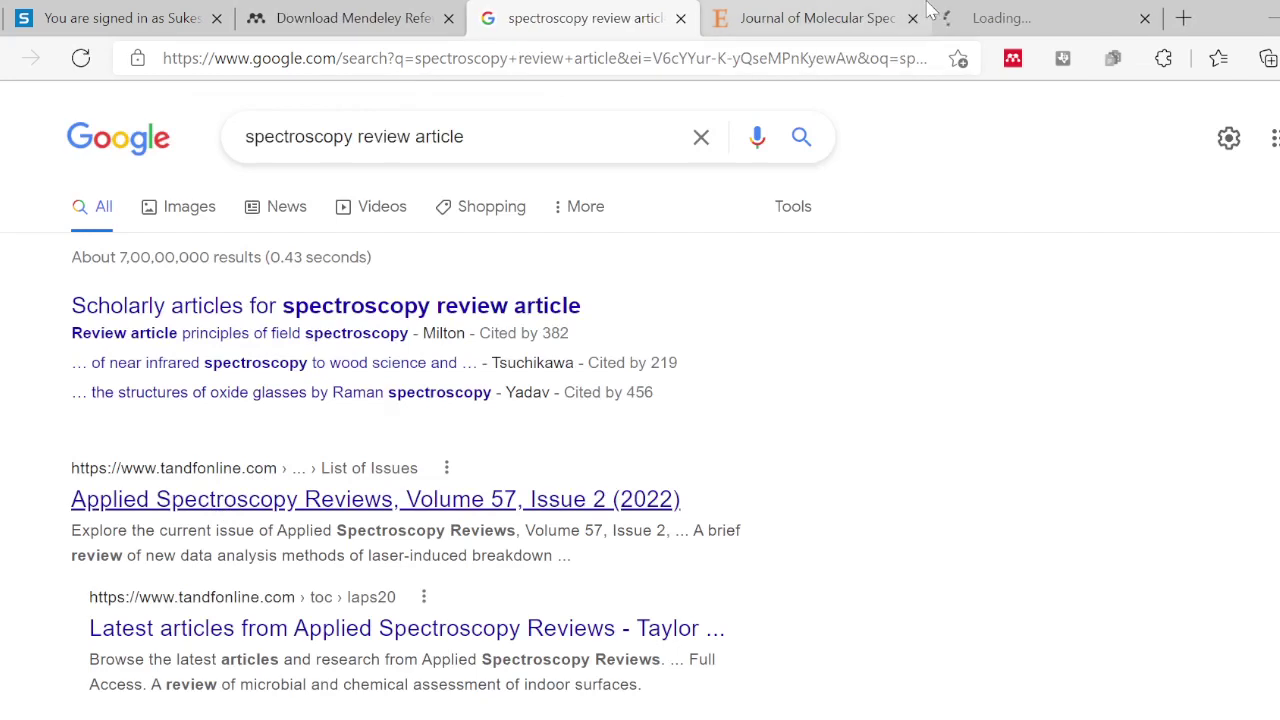
pyautogui.click(912, 18)
pyautogui.click(920, 10)
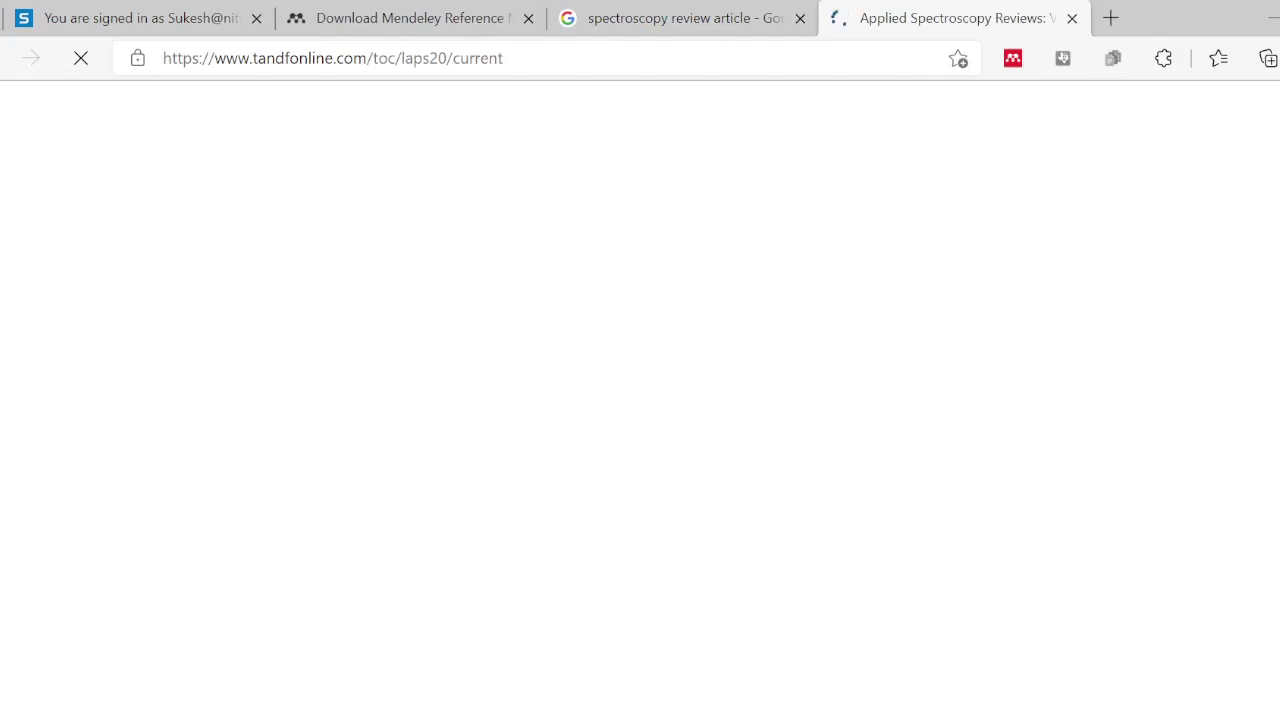
pyautogui.scroll(-4, 640, 450)
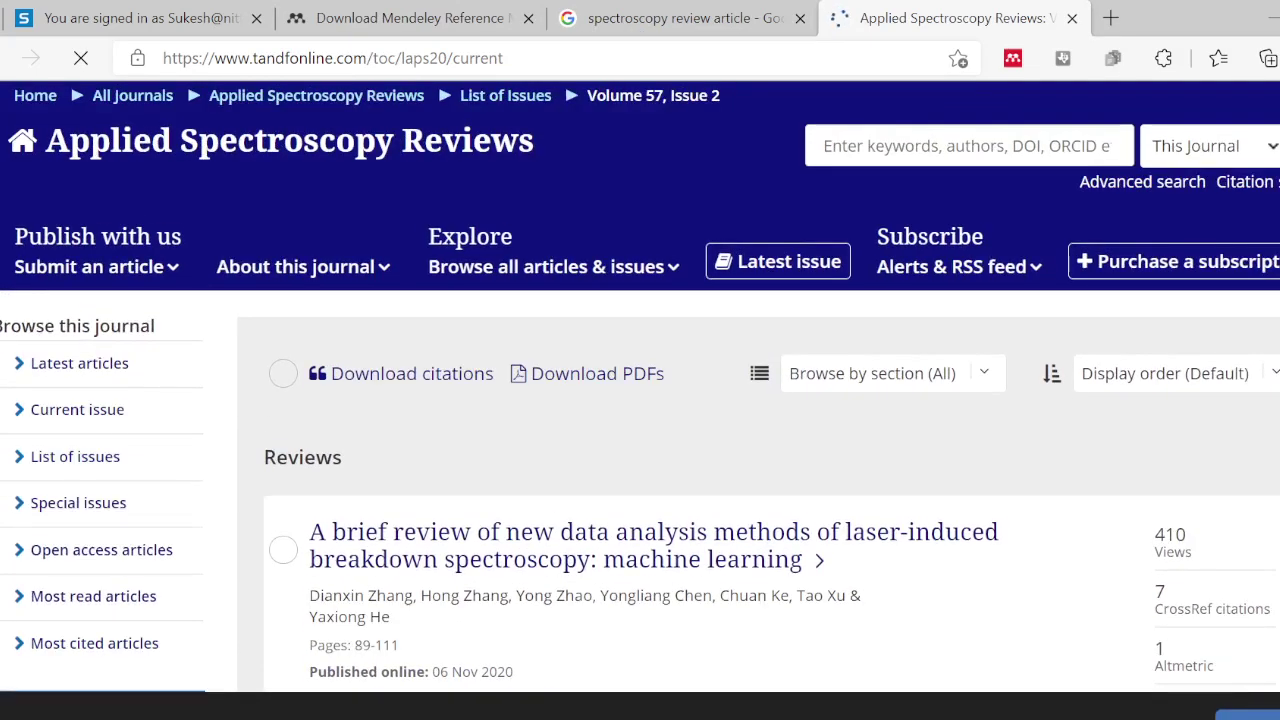
pyautogui.scroll(-2, 640, 490)
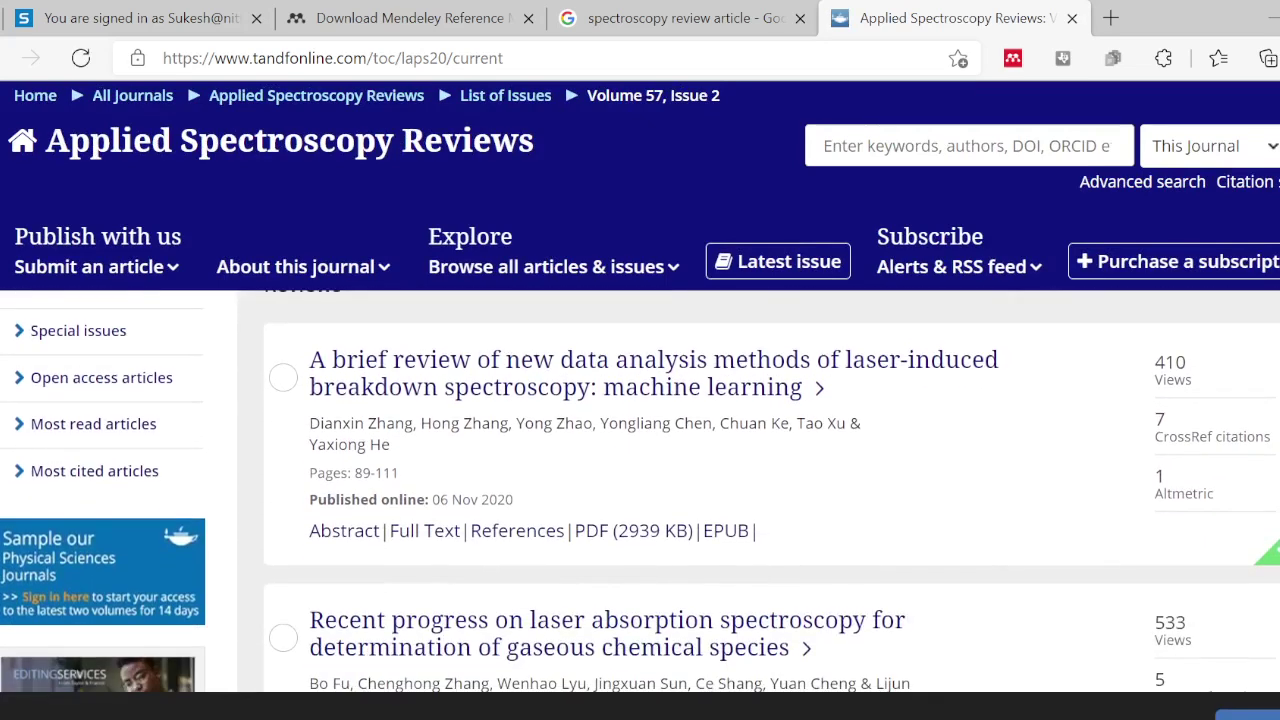
pyautogui.scroll(-2, 640, 490)
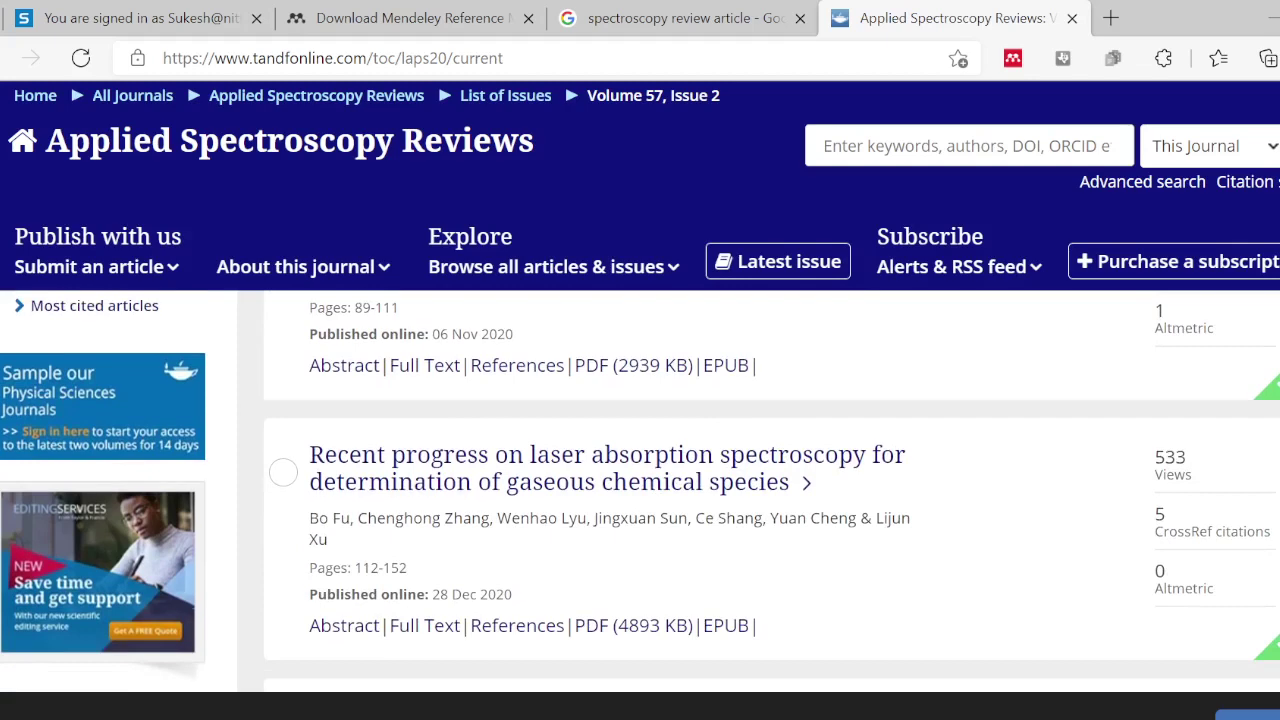
# - Open the full text of "A brief review of new data analysis methods of laser-induced breakdown spectroscopy: machine learning" and skim it
pyautogui.scroll(5, 640, 490)
pyautogui.scroll(-3, 640, 490)
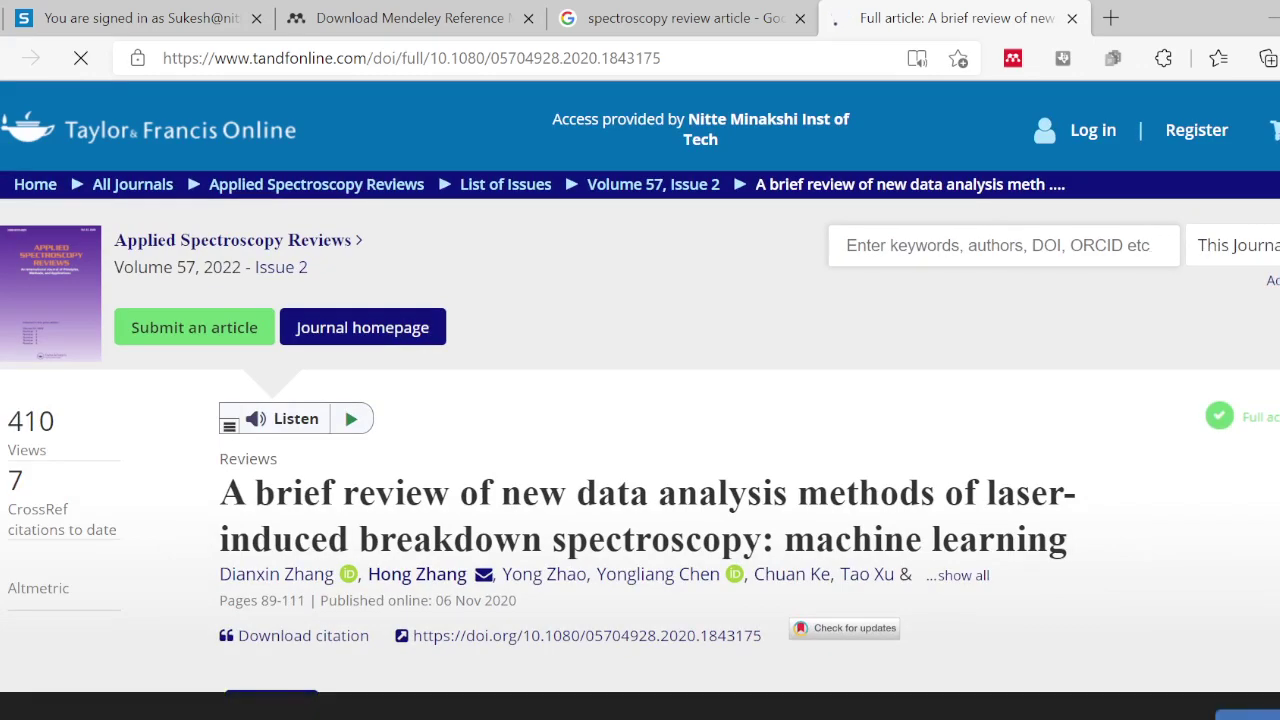
pyautogui.scroll(-10, 610, 400)
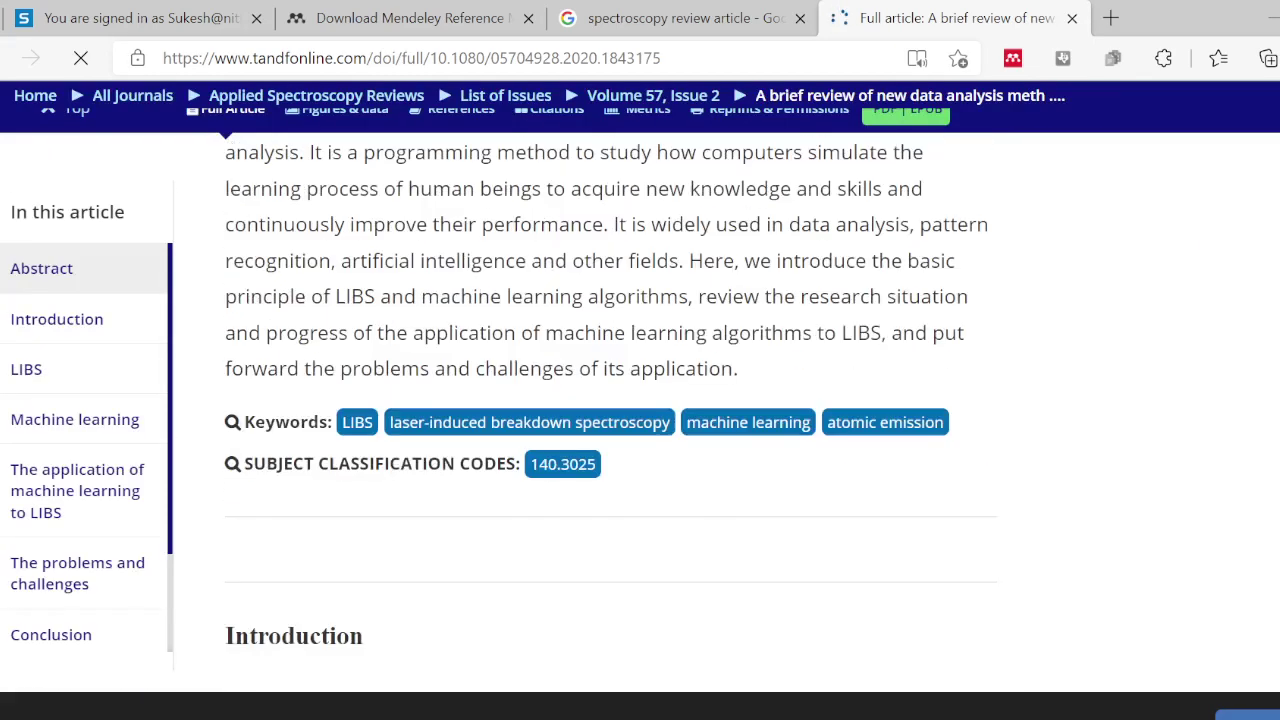
pyautogui.scroll(15, 840, 283)
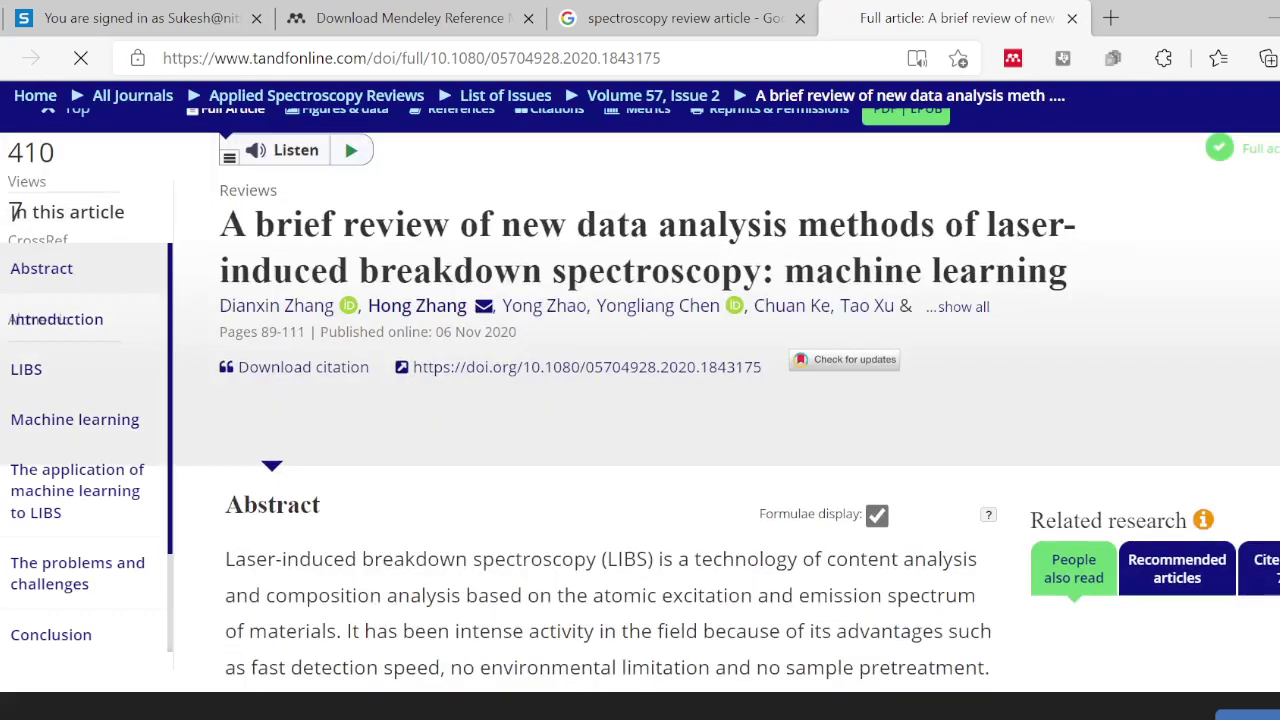